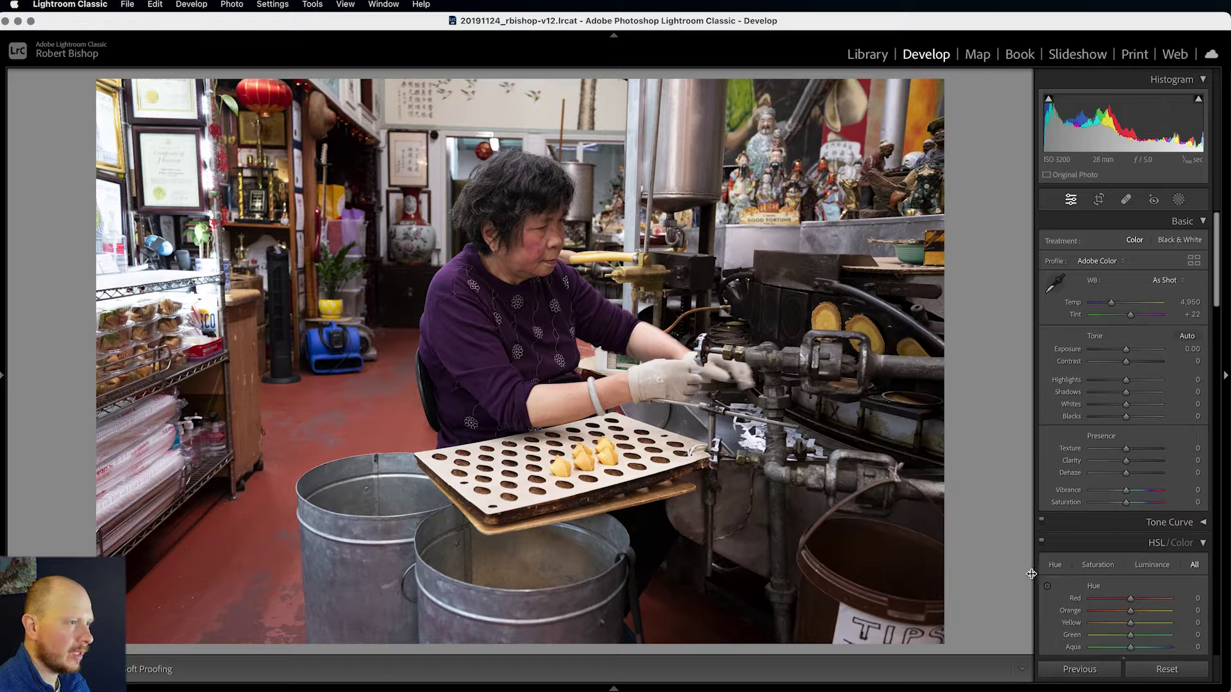
# - Trim the shelving from the left edge with Crop & Straighten and apply the near-square crop
pyautogui.click(1099, 200)
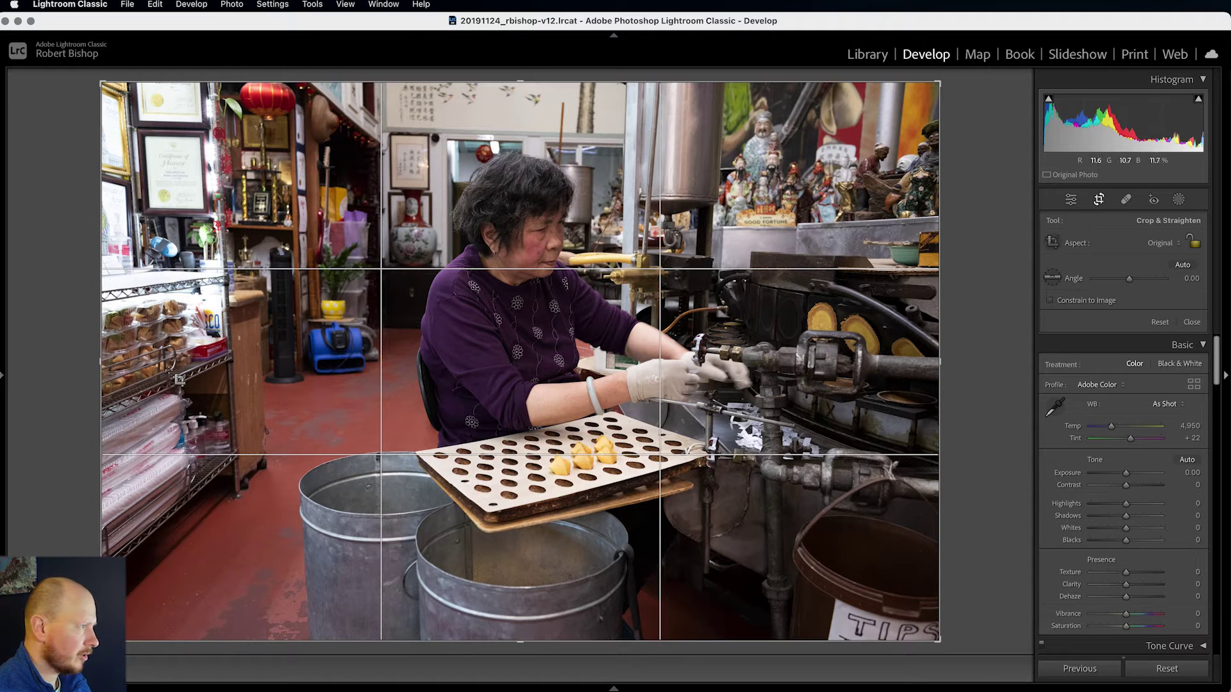
pyautogui.moveTo(101, 361); pyautogui.dragTo(206, 365)
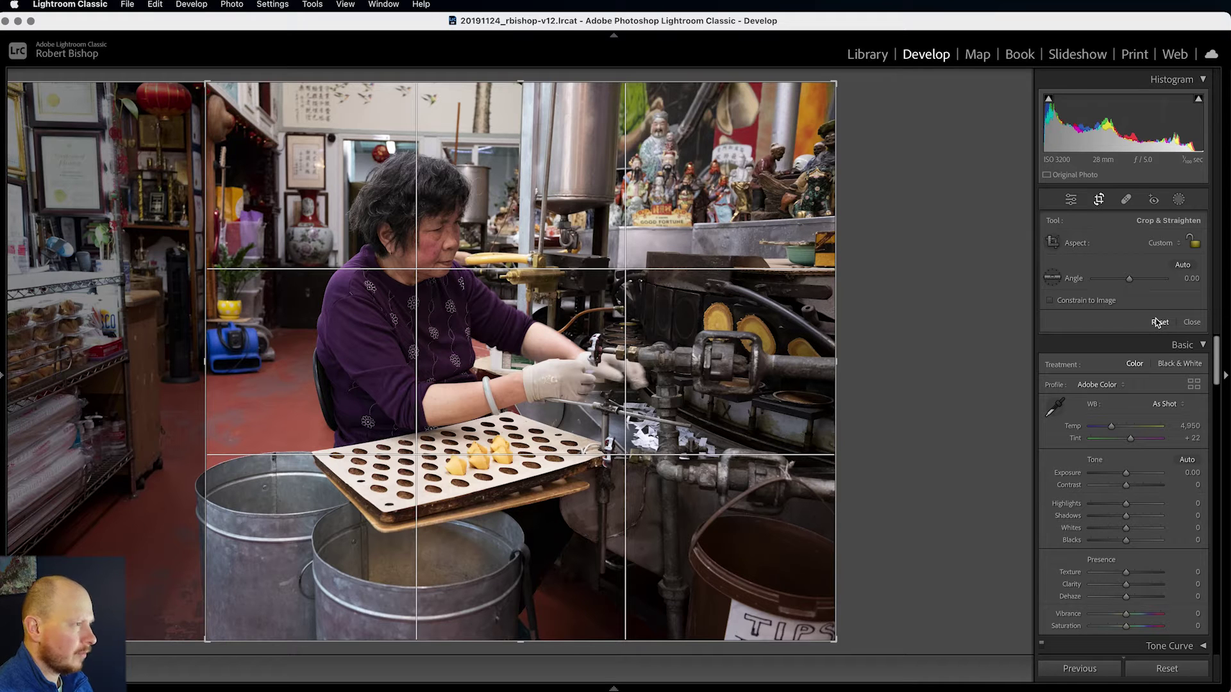
pyautogui.click(1192, 322)
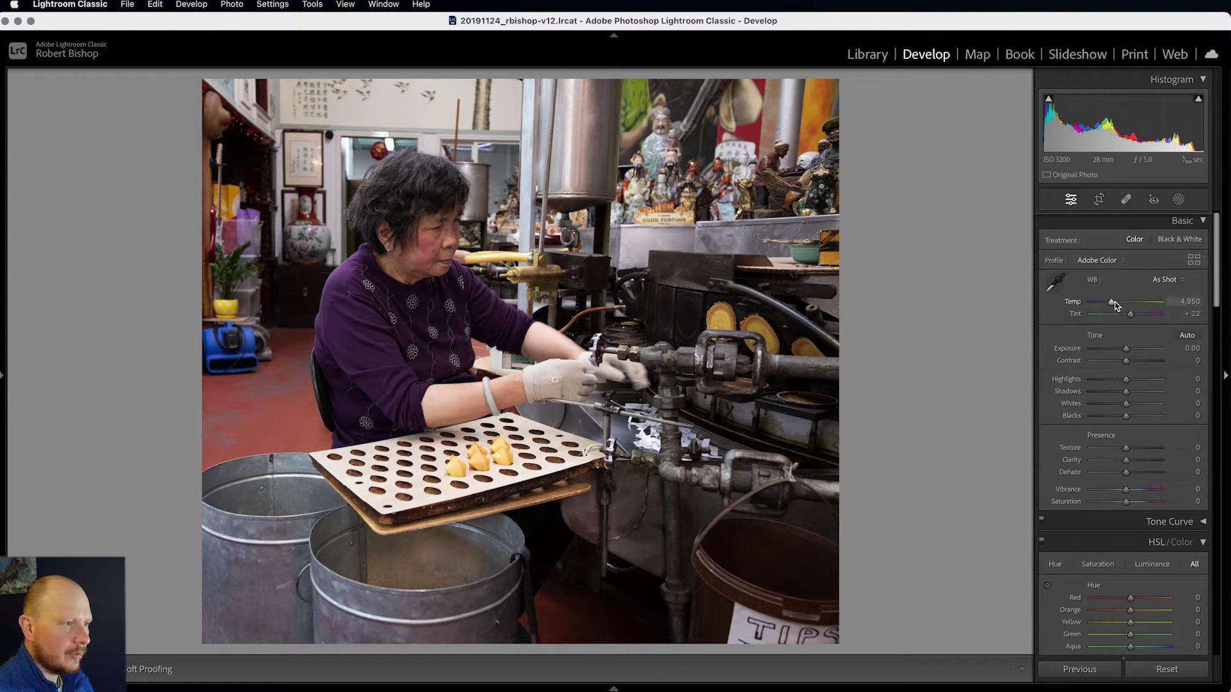
# - Set a Custom white balance of Temp 4,958 and Tint −12
pyautogui.moveTo(1113, 304); pyautogui.dragTo(1123, 317)
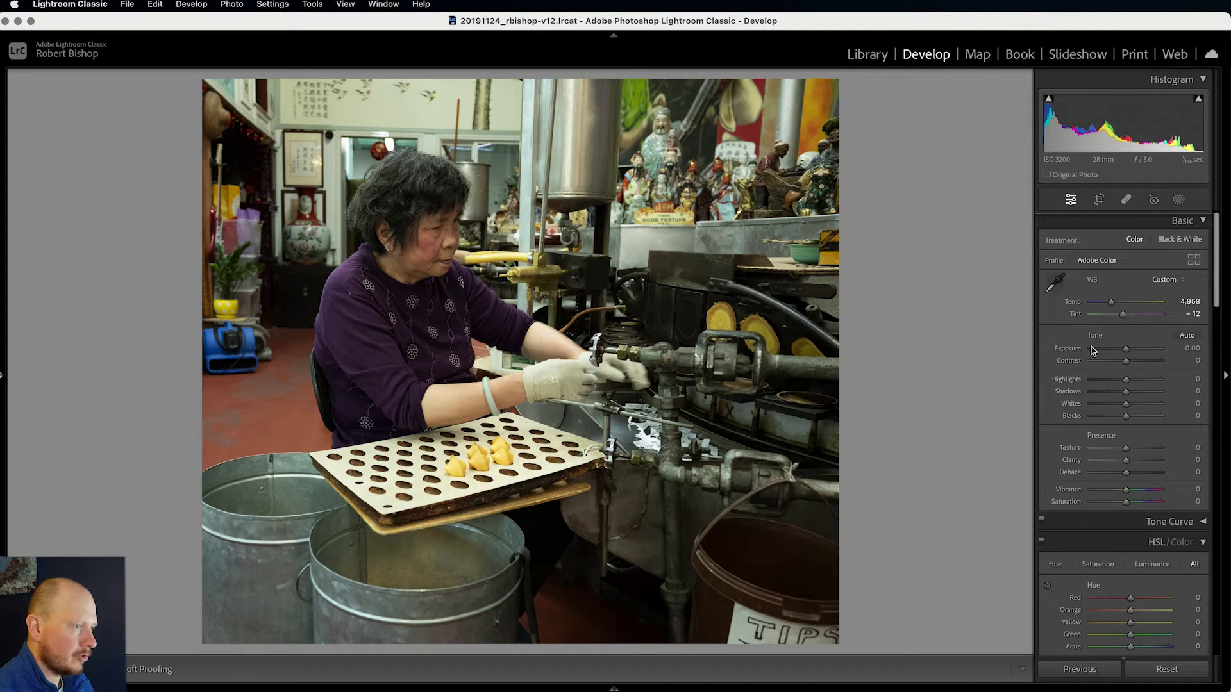
# - Set Exposure +0.25, Contrast +22, Shadows +4, Blacks −54 and Whites −9
pyautogui.click(1129, 349)
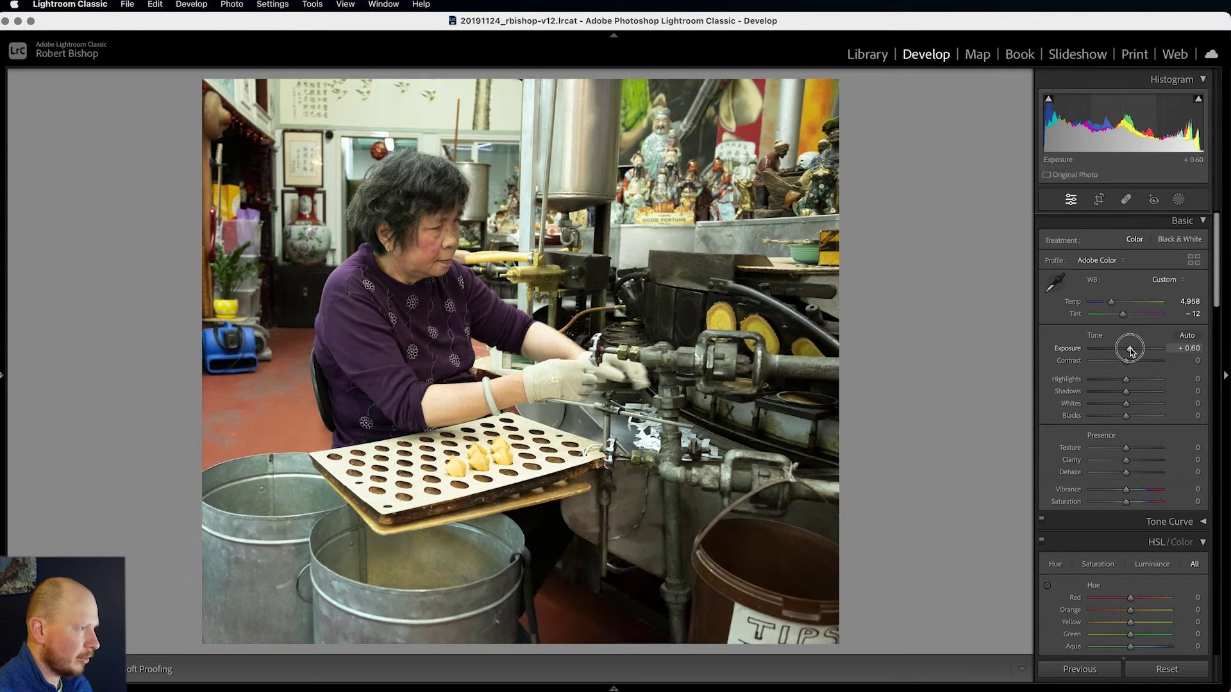
pyautogui.moveTo(1129, 350); pyautogui.dragTo(1128, 352)
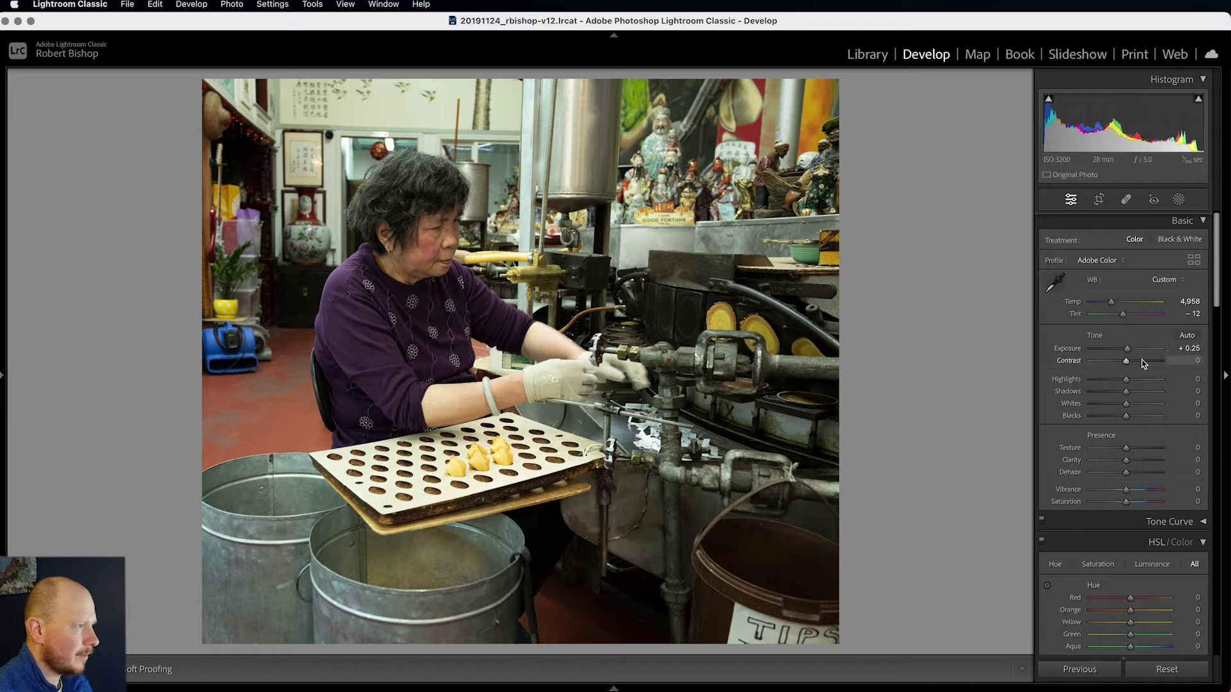
pyautogui.moveTo(1126, 362); pyautogui.dragTo(1135, 365)
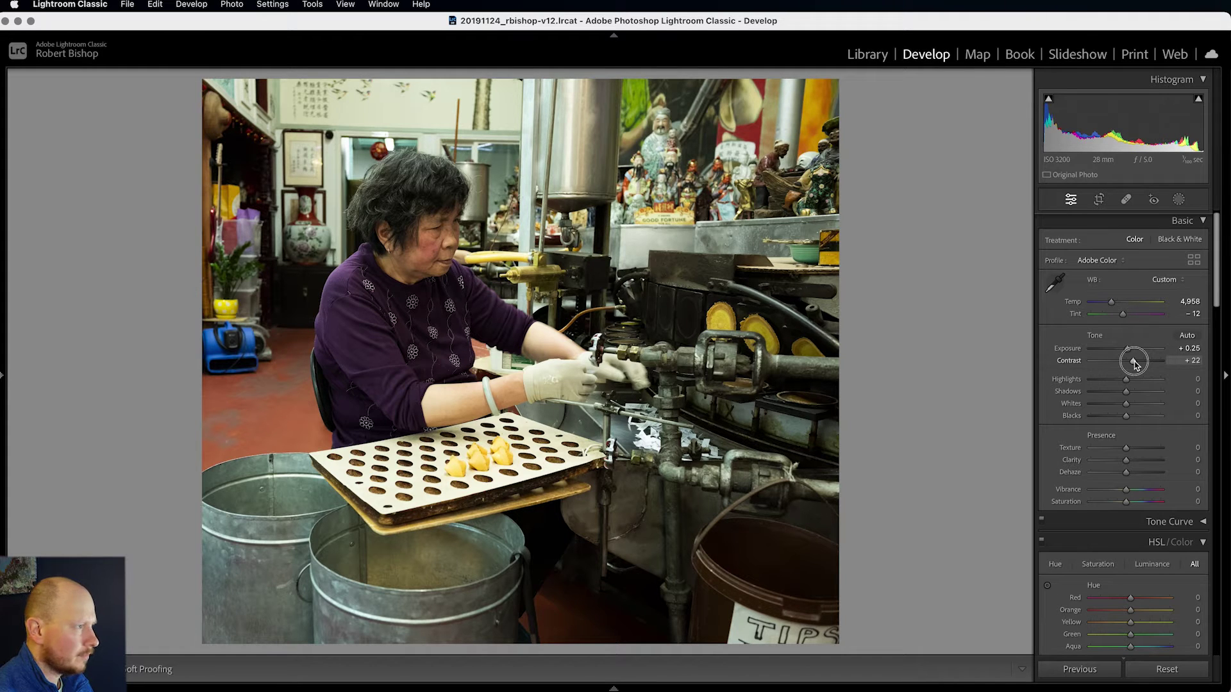
pyautogui.moveTo(1134, 364); pyautogui.dragTo(1134, 364)
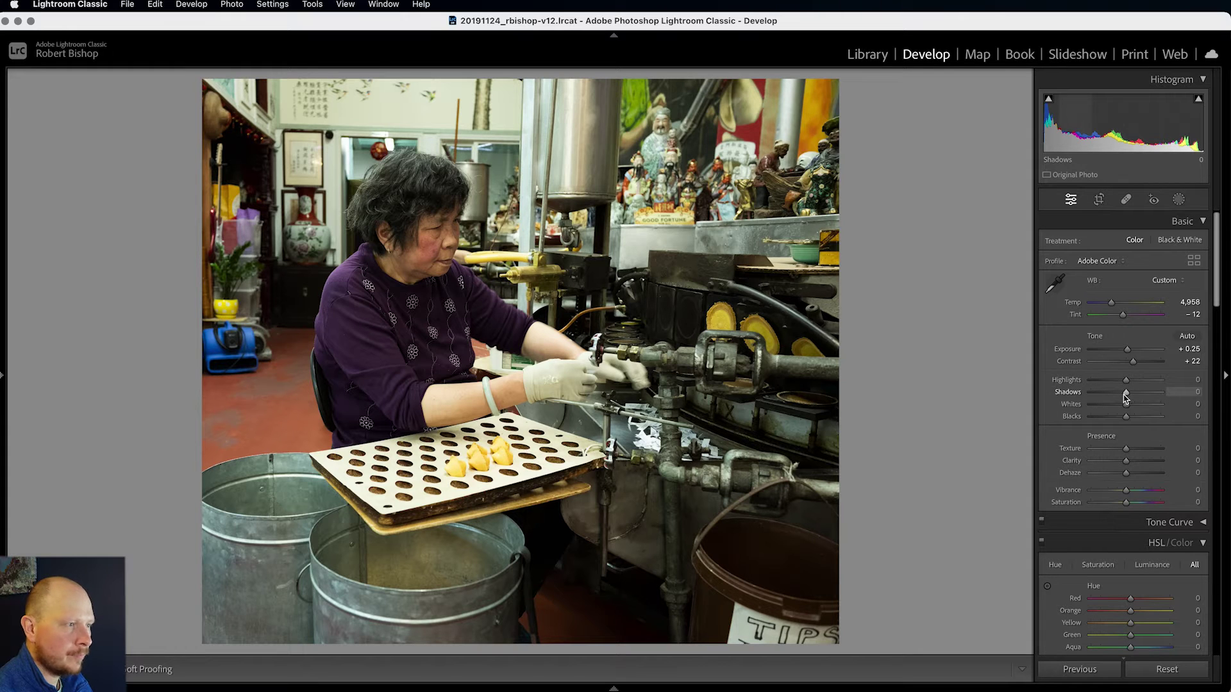
pyautogui.moveTo(1129, 398); pyautogui.dragTo(1128, 398)
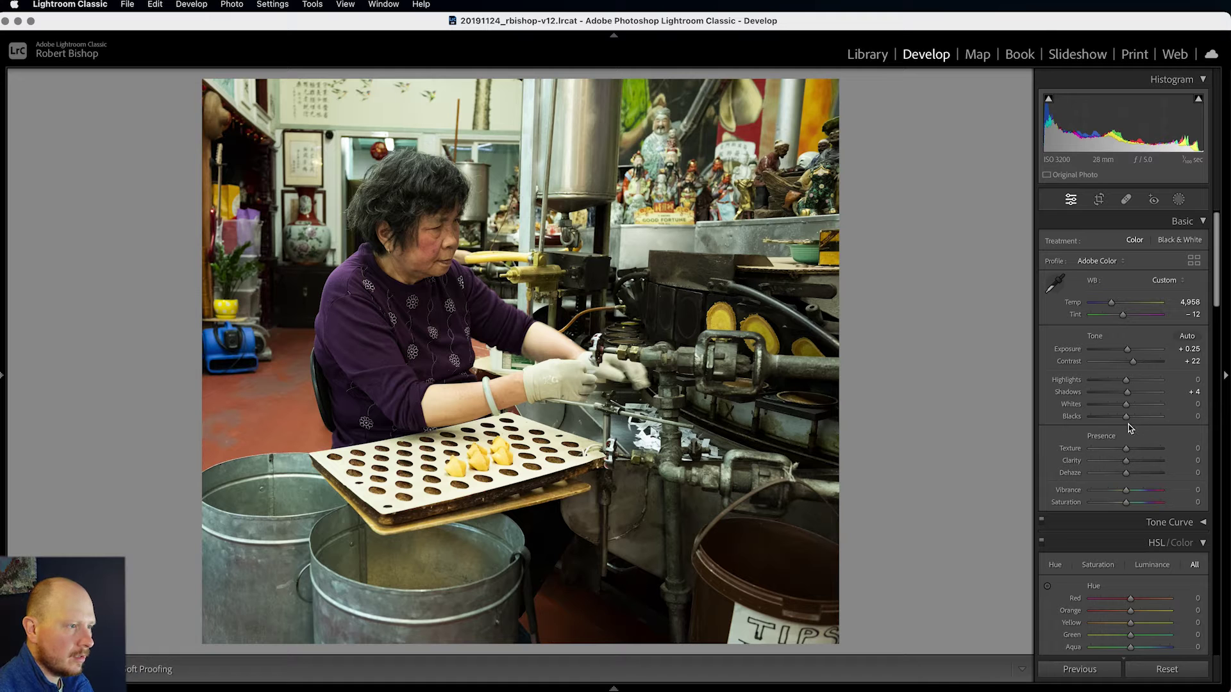
pyautogui.moveTo(1127, 418); pyautogui.dragTo(1107, 418)
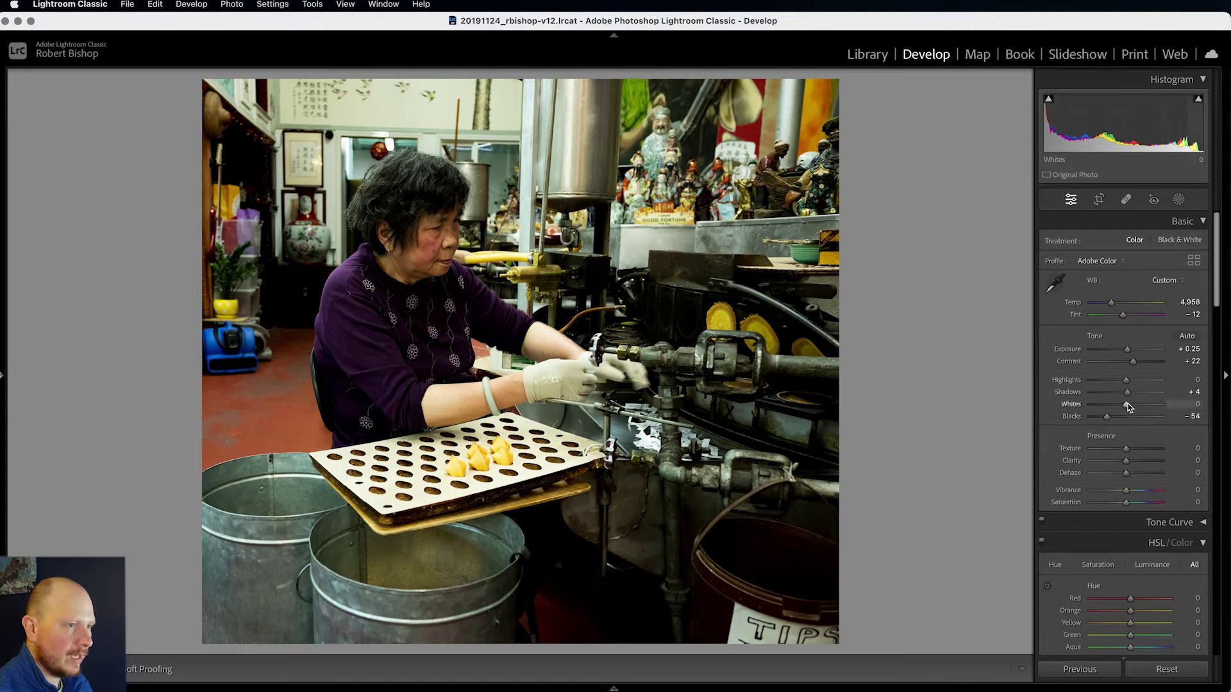
pyautogui.moveTo(1126, 407); pyautogui.dragTo(1123, 409)
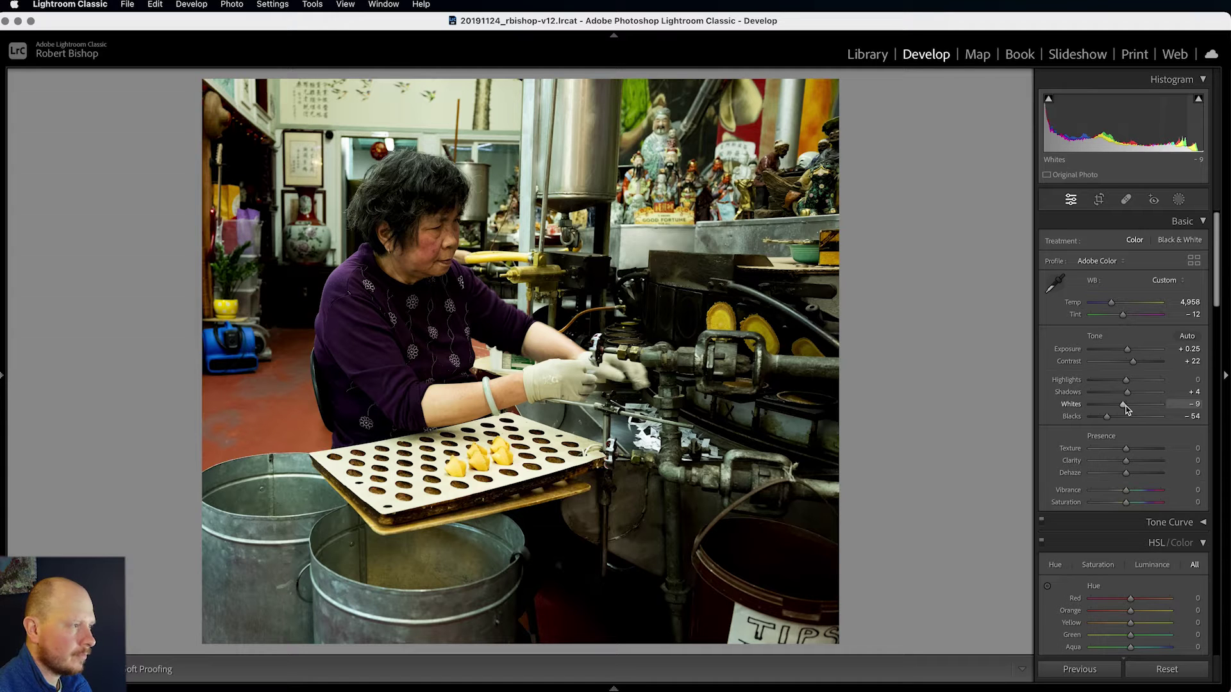
# - Lower Presence Texture to −7, Clarity to −13 and Saturation to −6
pyautogui.scroll(-2, 1122, 404)
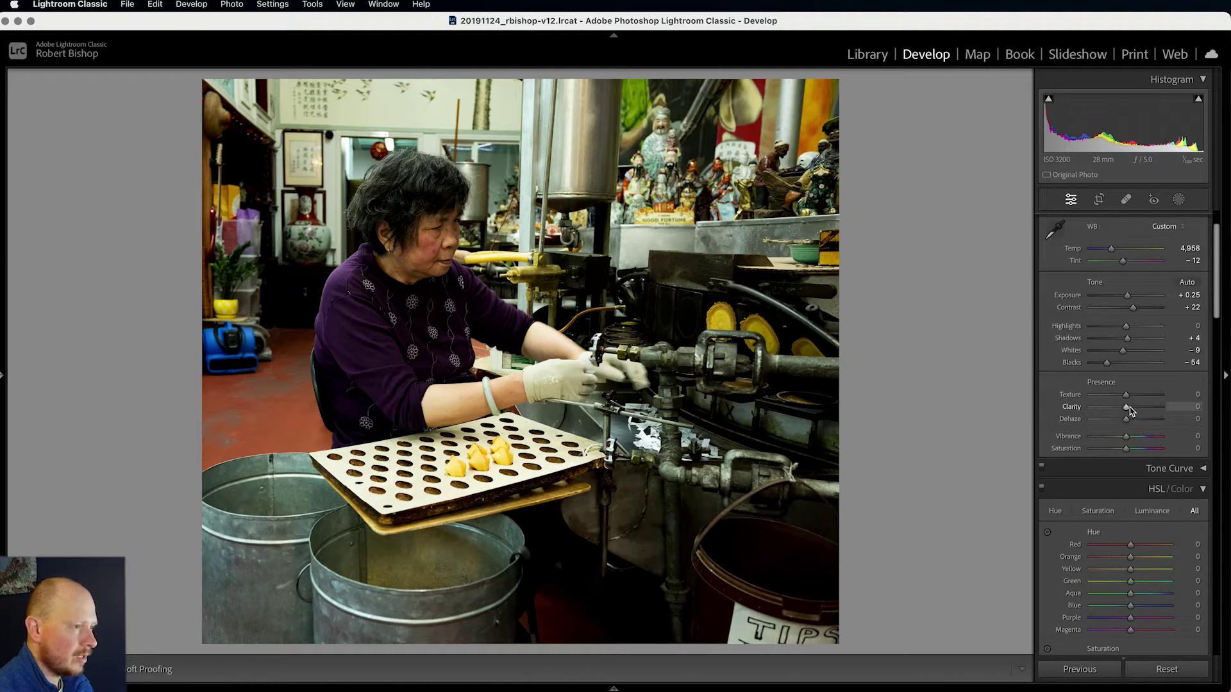
pyautogui.moveTo(1127, 410); pyautogui.dragTo(1124, 399)
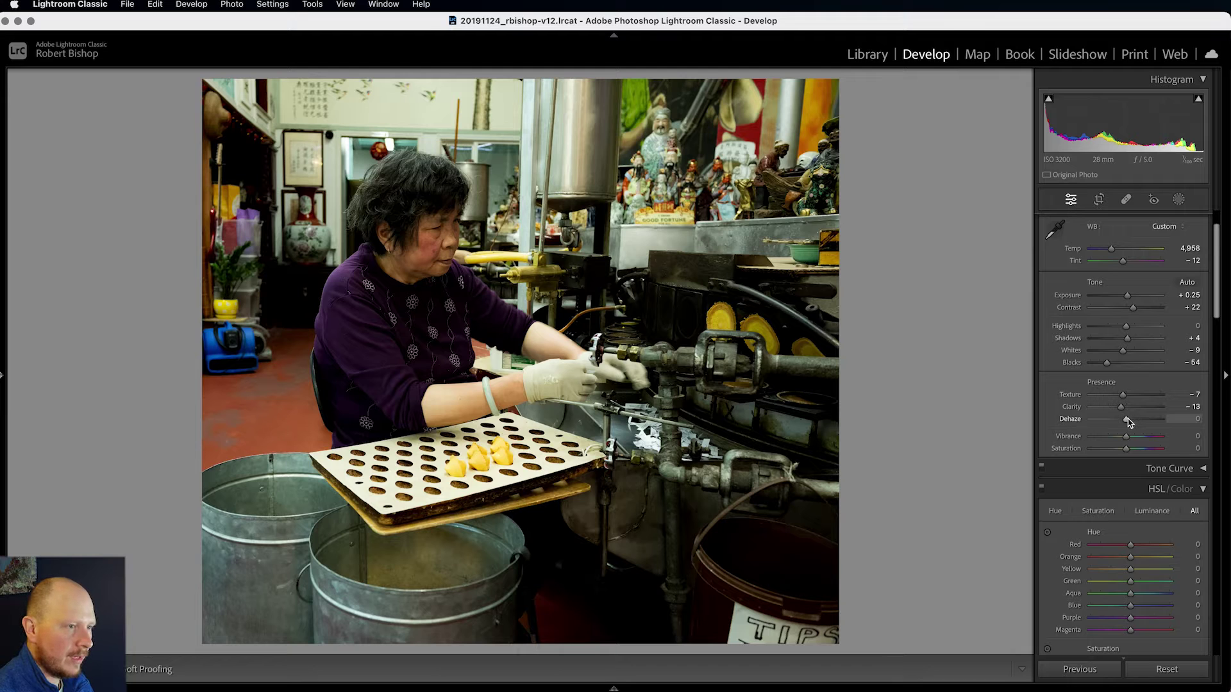
pyautogui.scroll(-3, 1144, 413)
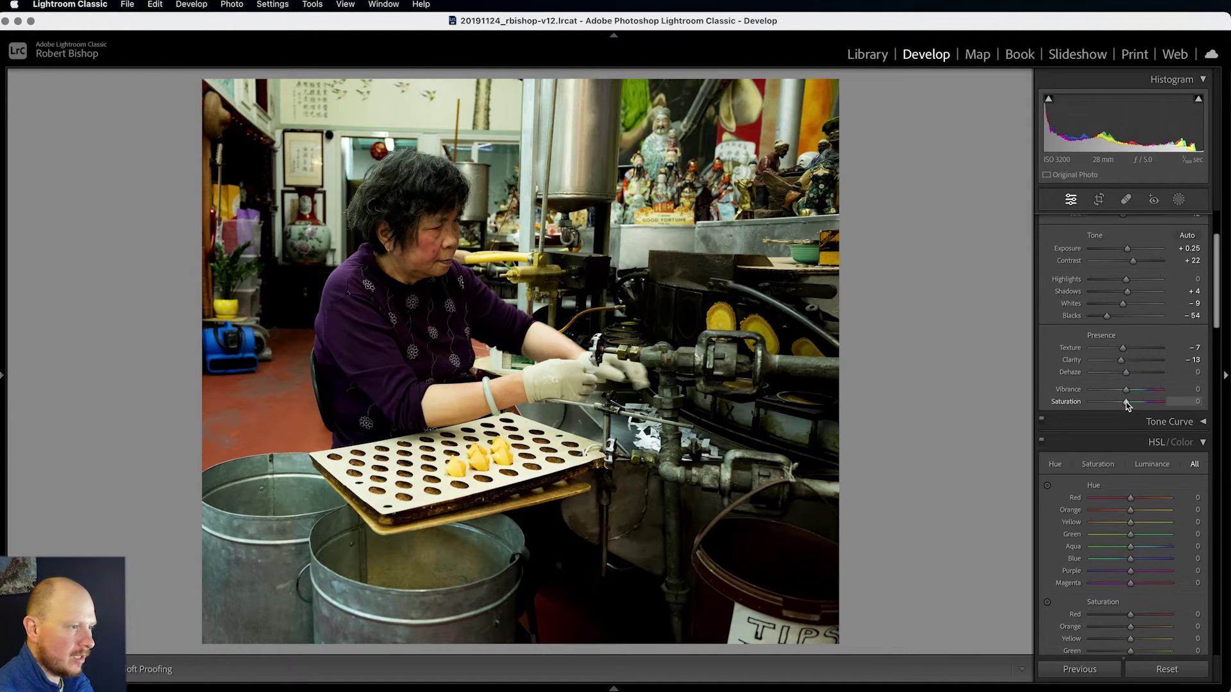
pyautogui.click(1127, 403)
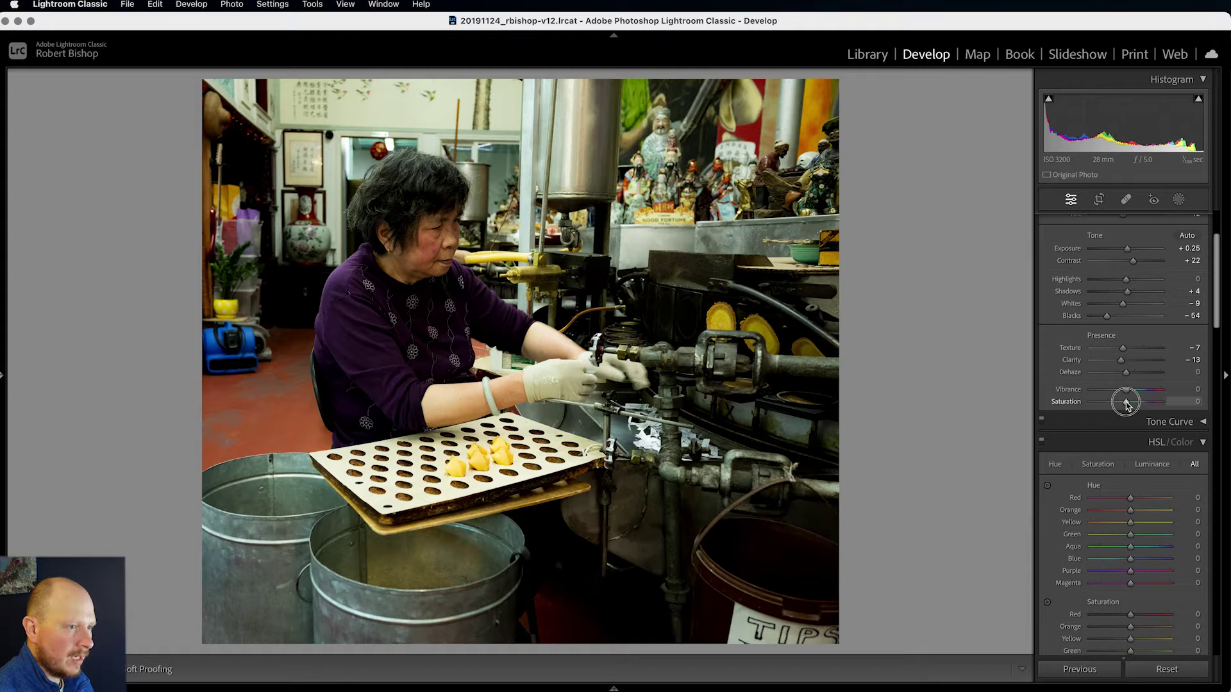
pyautogui.moveTo(1127, 403); pyautogui.dragTo(1124, 403)
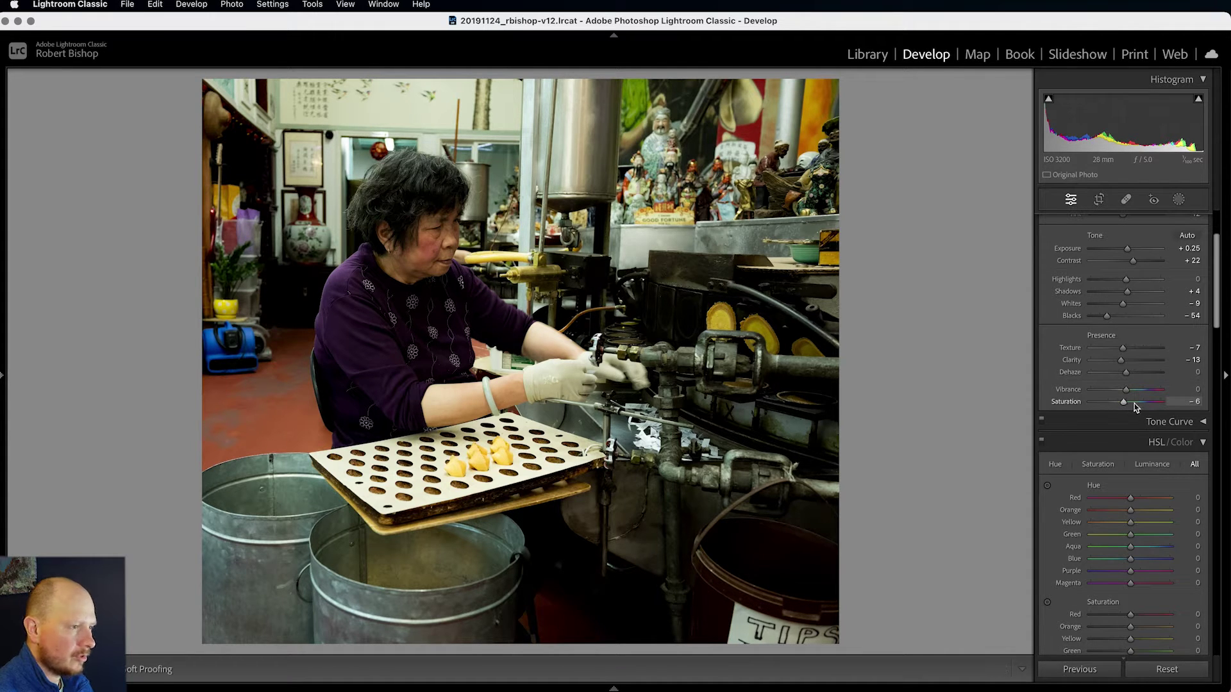
# - Shift the HSL hues: Red +6, Orange −13, Aqua +21, Blue +15
pyautogui.scroll(-5, 1138, 409)
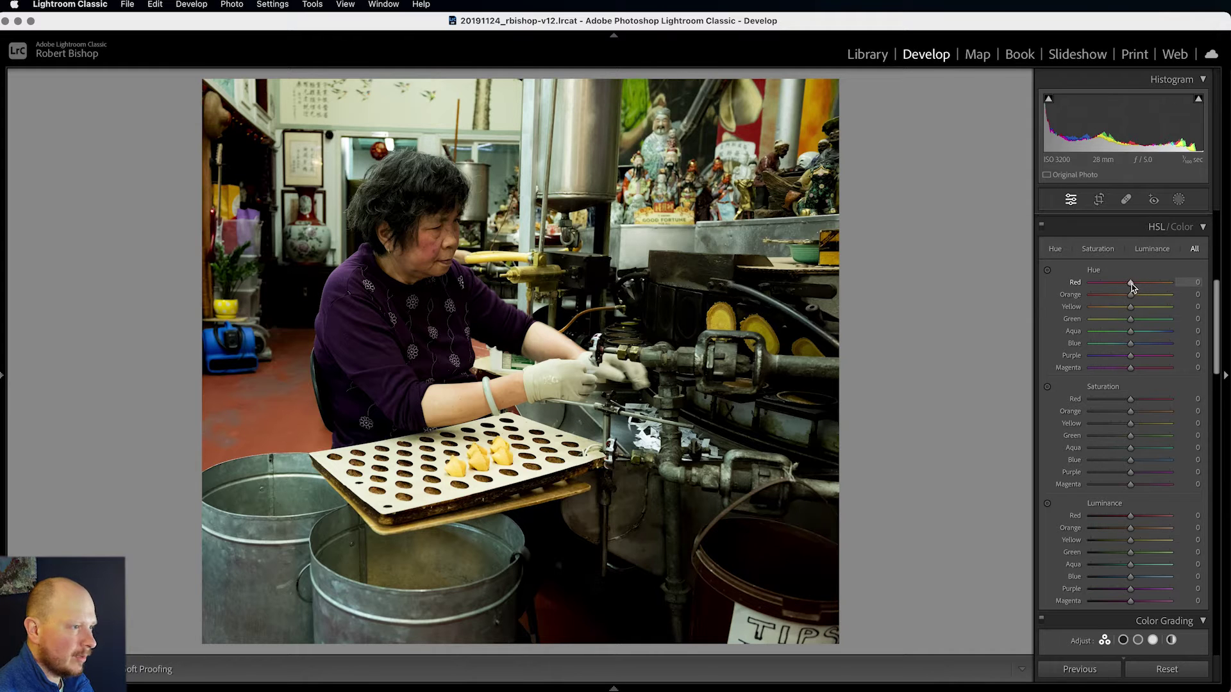
pyautogui.moveTo(1130, 283); pyautogui.dragTo(1134, 287)
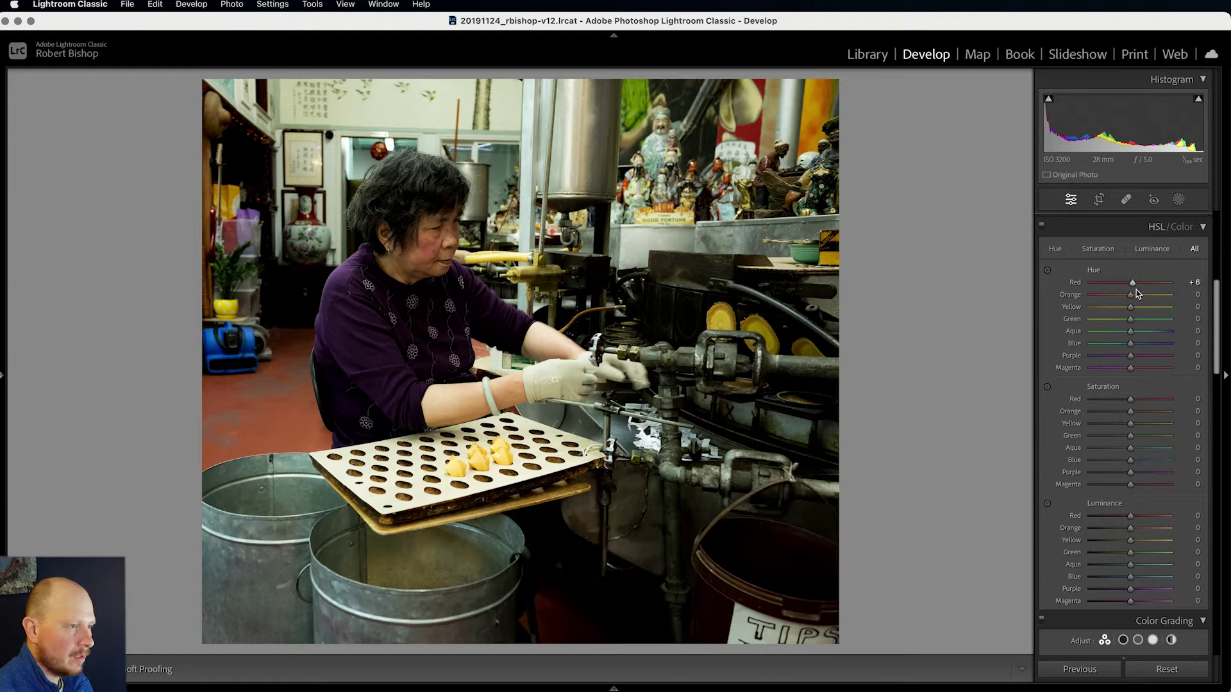
pyautogui.moveTo(1130, 296); pyautogui.dragTo(1146, 322)
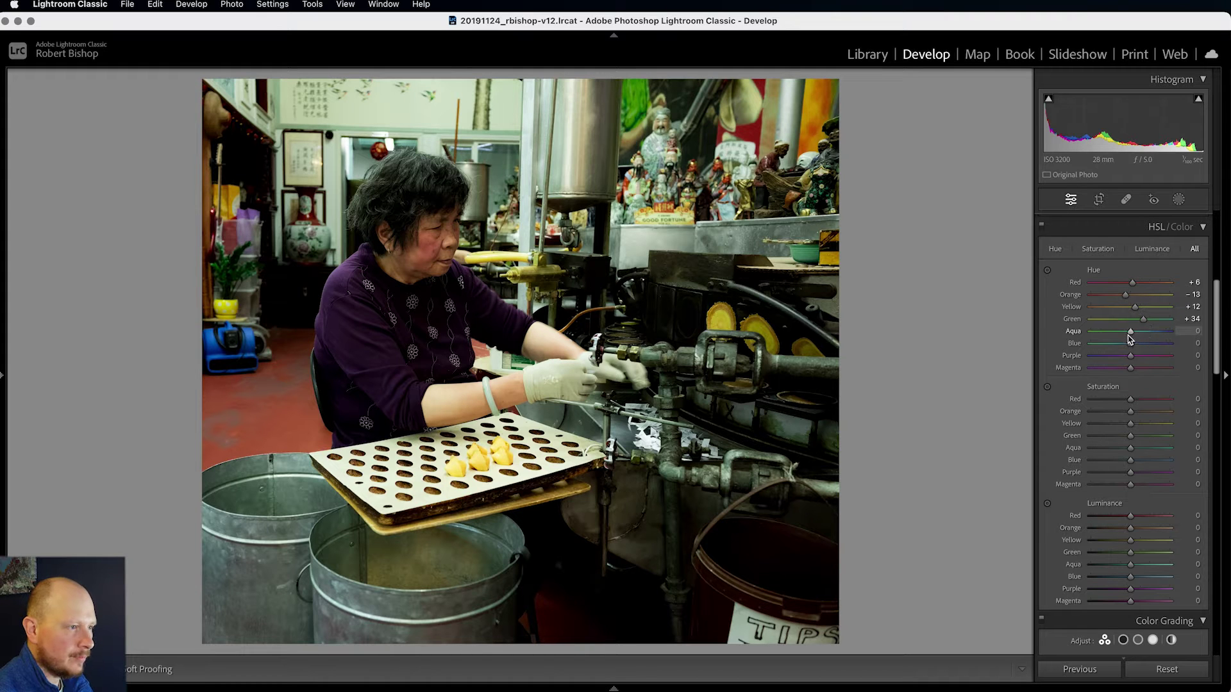
pyautogui.moveTo(1131, 334); pyautogui.dragTo(1138, 334)
pyautogui.moveTo(1090, 226); pyautogui.dragTo(1084, 404)
# - Darken the Blue luminance to −12 among the HSL Luminance sliders
pyautogui.scroll(-2, 1091, 313)
pyautogui.scroll(-1, 1083, 385)
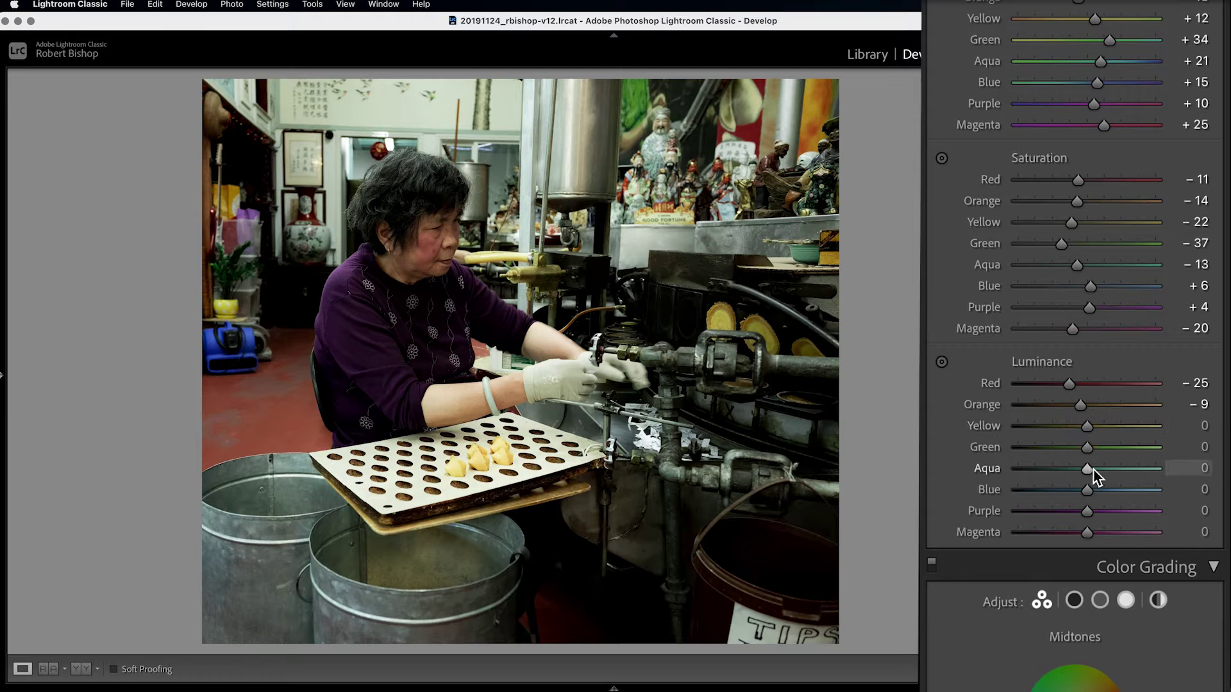
pyautogui.moveTo(1087, 490); pyautogui.dragTo(1079, 489)
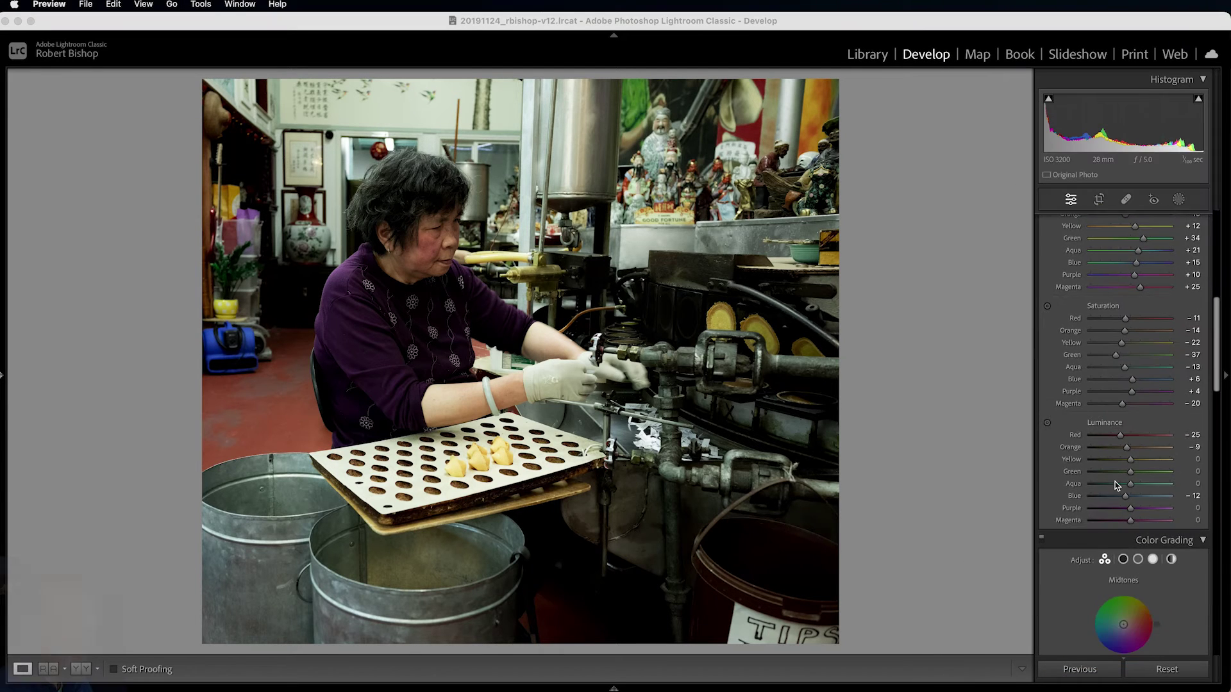
pyautogui.scroll(3, 1117, 486)
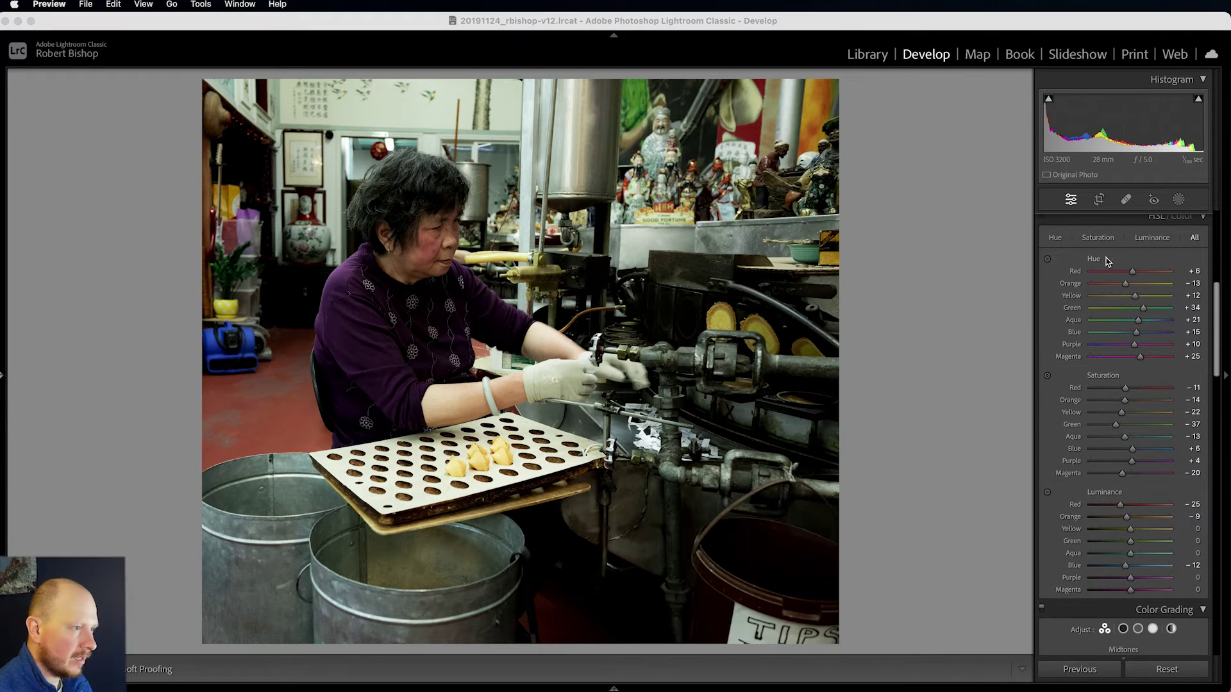
pyautogui.scroll(-6, 1107, 261)
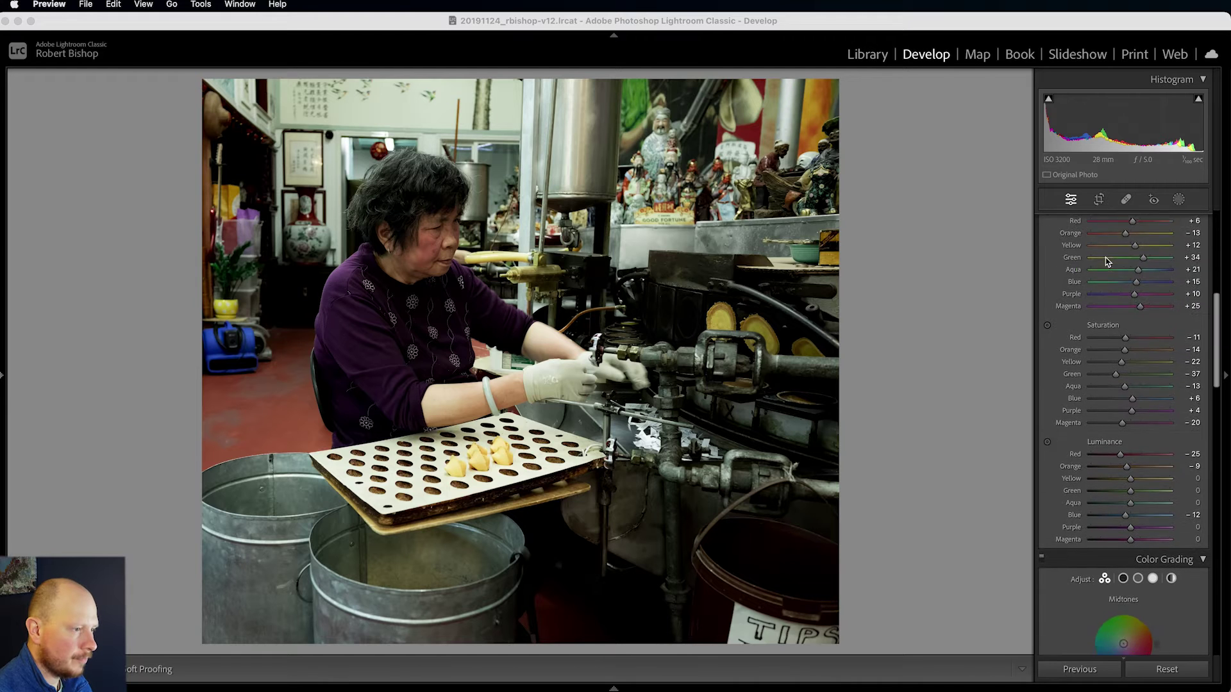
pyautogui.scroll(-5, 1106, 260)
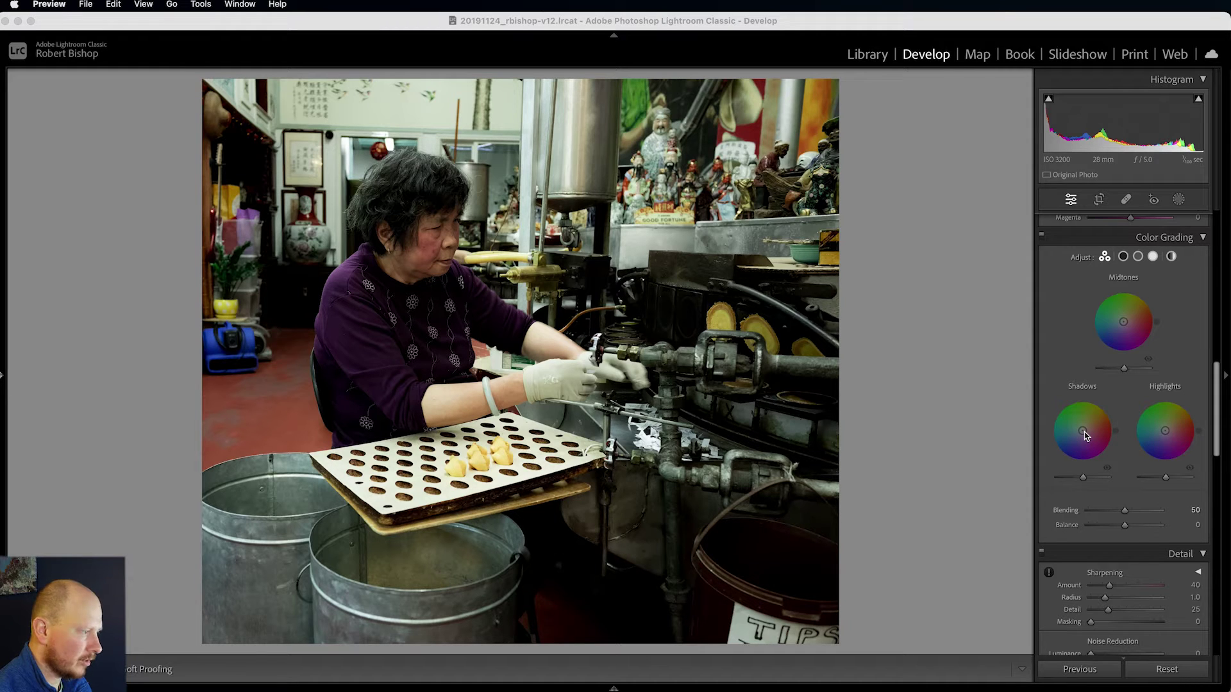
# - Tint the shadows a soft pink at H:333, S:36
pyautogui.moveTo(1085, 436); pyautogui.dragTo(1089, 434)
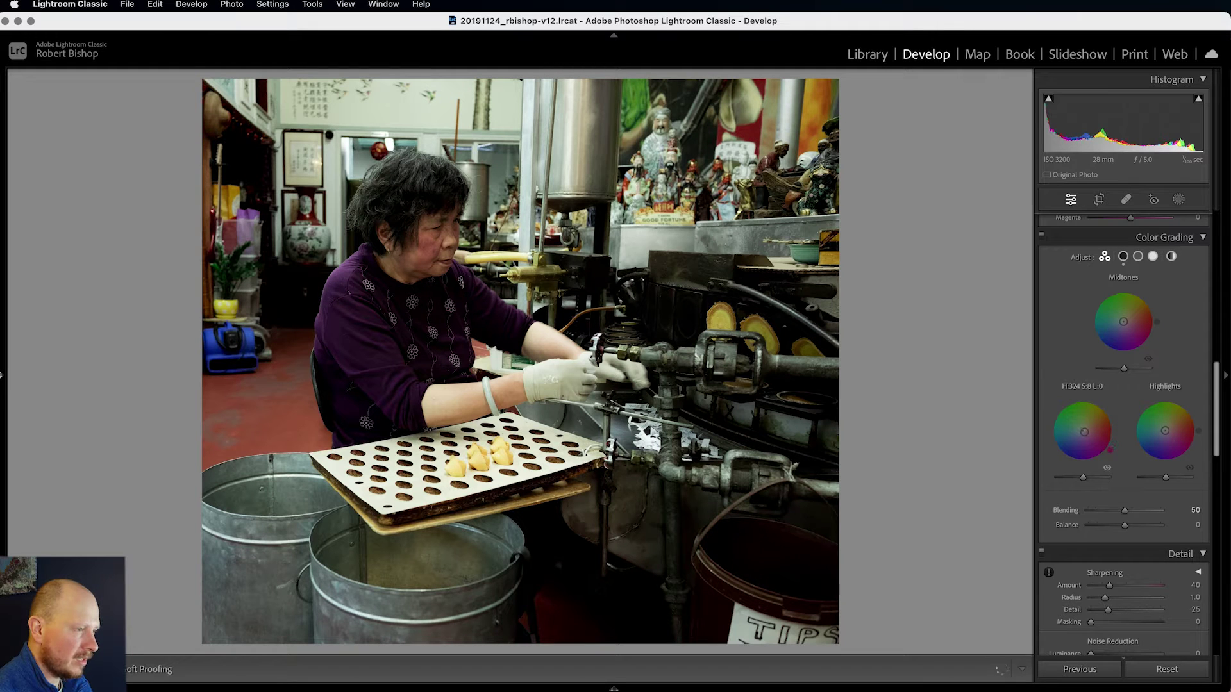
pyautogui.moveTo(1086, 434); pyautogui.dragTo(1104, 455)
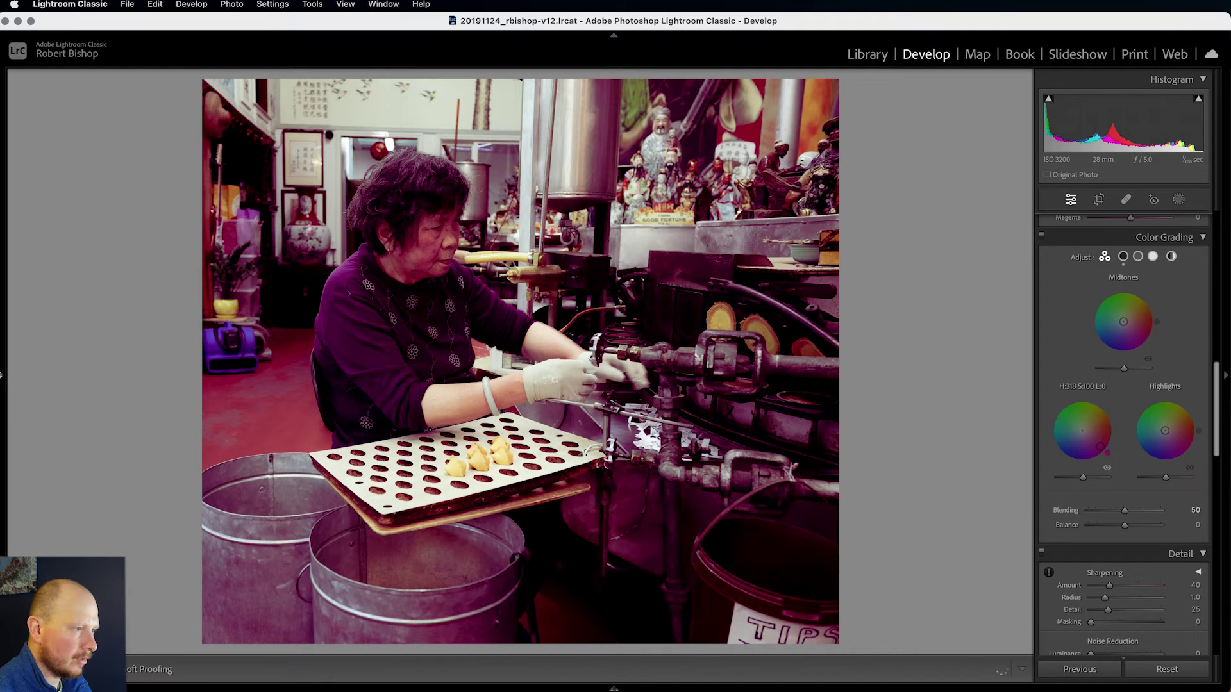
pyautogui.moveTo(1100, 446); pyautogui.dragTo(1103, 442)
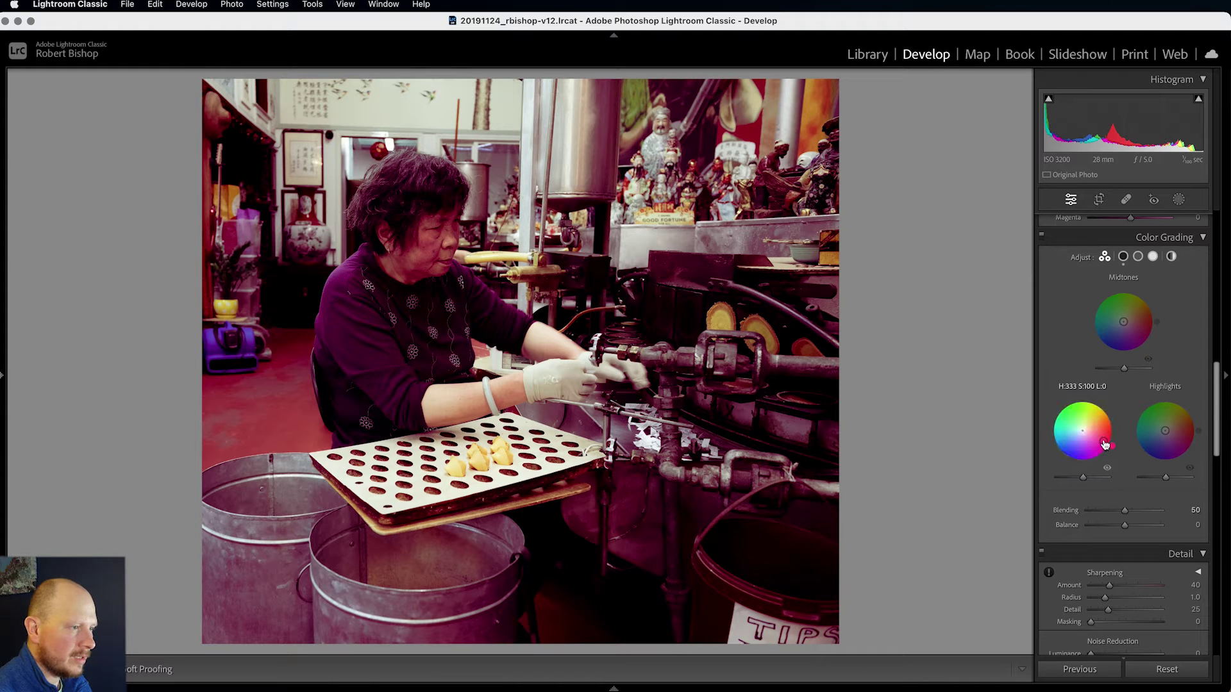
pyautogui.moveTo(1104, 442); pyautogui.dragTo(1089, 434)
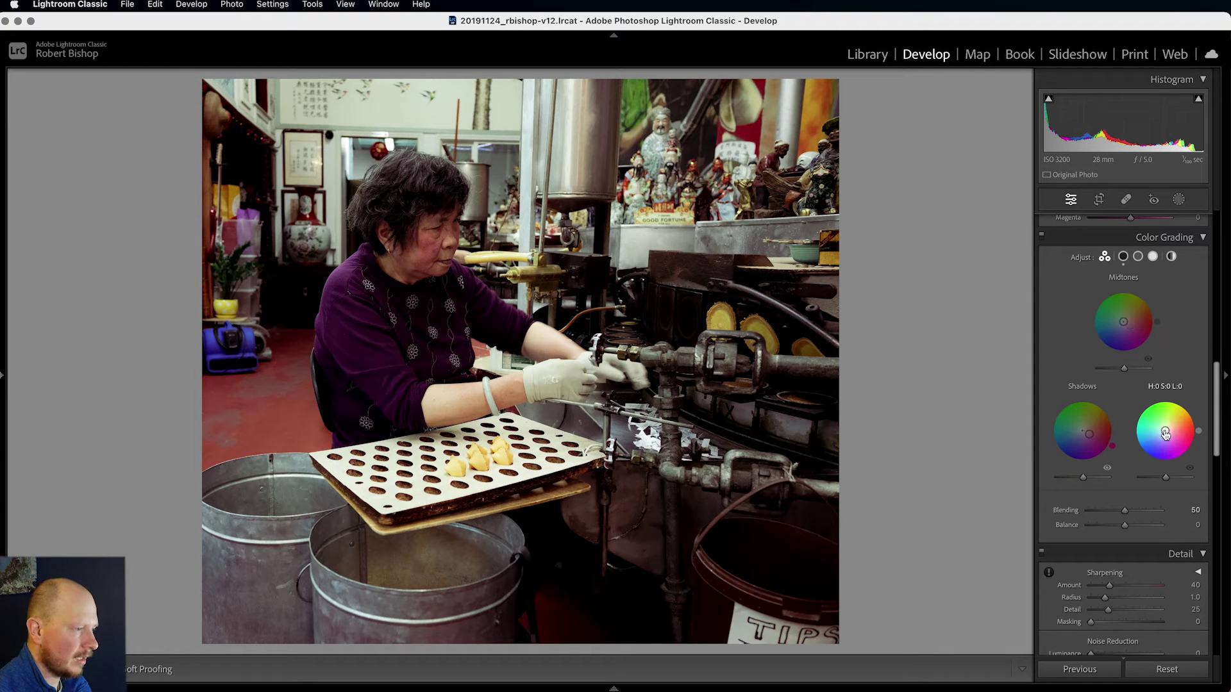
# - Give highlights a faint violet tint near H:291 S:12 and push midtones teal (H:186, S:33)
pyautogui.moveTo(1166, 438)
pyautogui.mouseDown()
pyautogui.moveTo(1143, 406)
pyautogui.moveTo(1169, 437)
pyautogui.mouseUp()
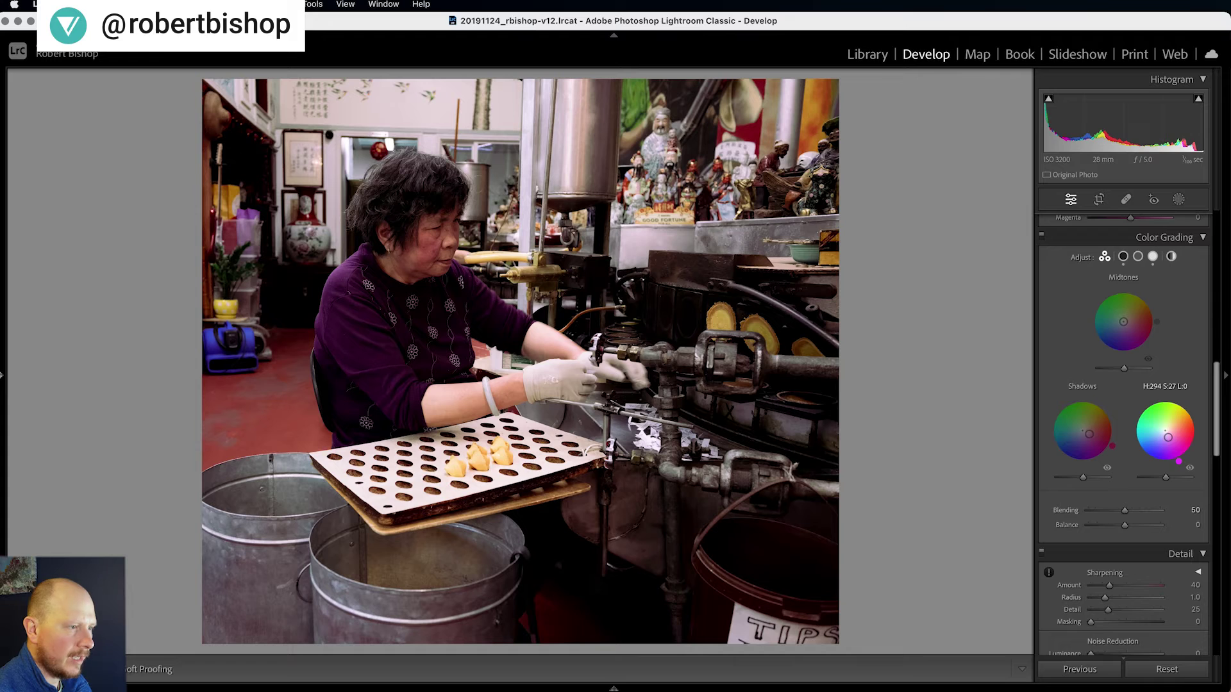
pyautogui.moveTo(1168, 437); pyautogui.dragTo(1168, 437)
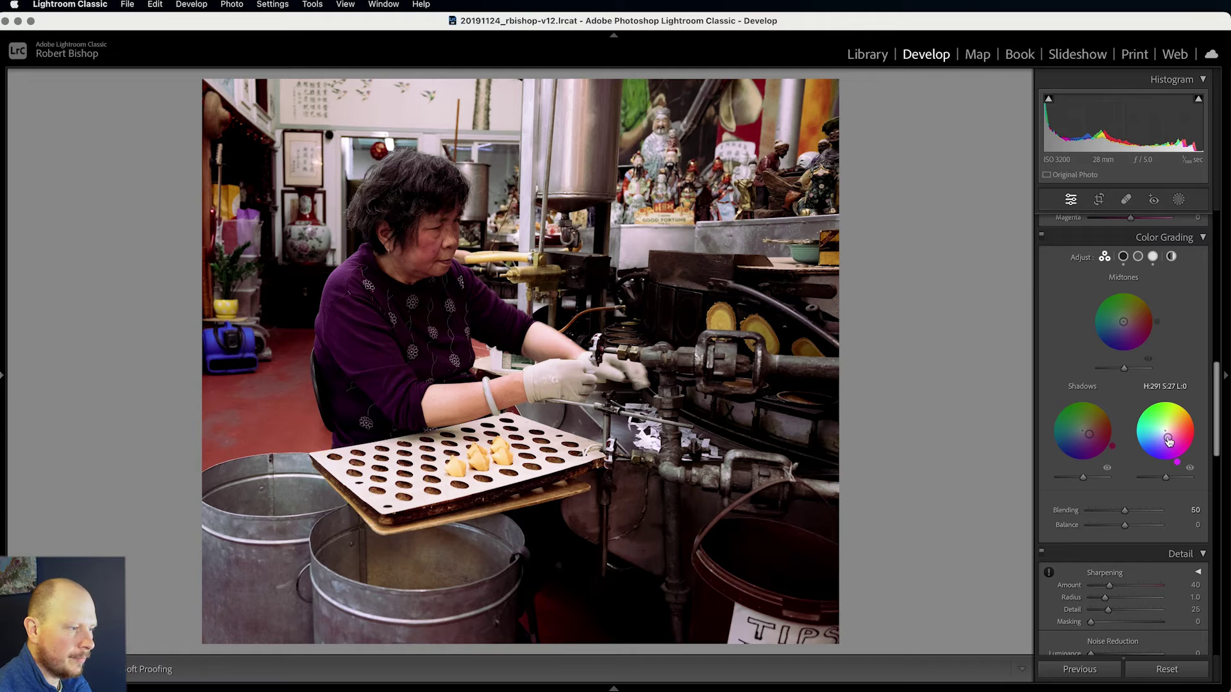
pyautogui.moveTo(1168, 440); pyautogui.dragTo(1165, 432)
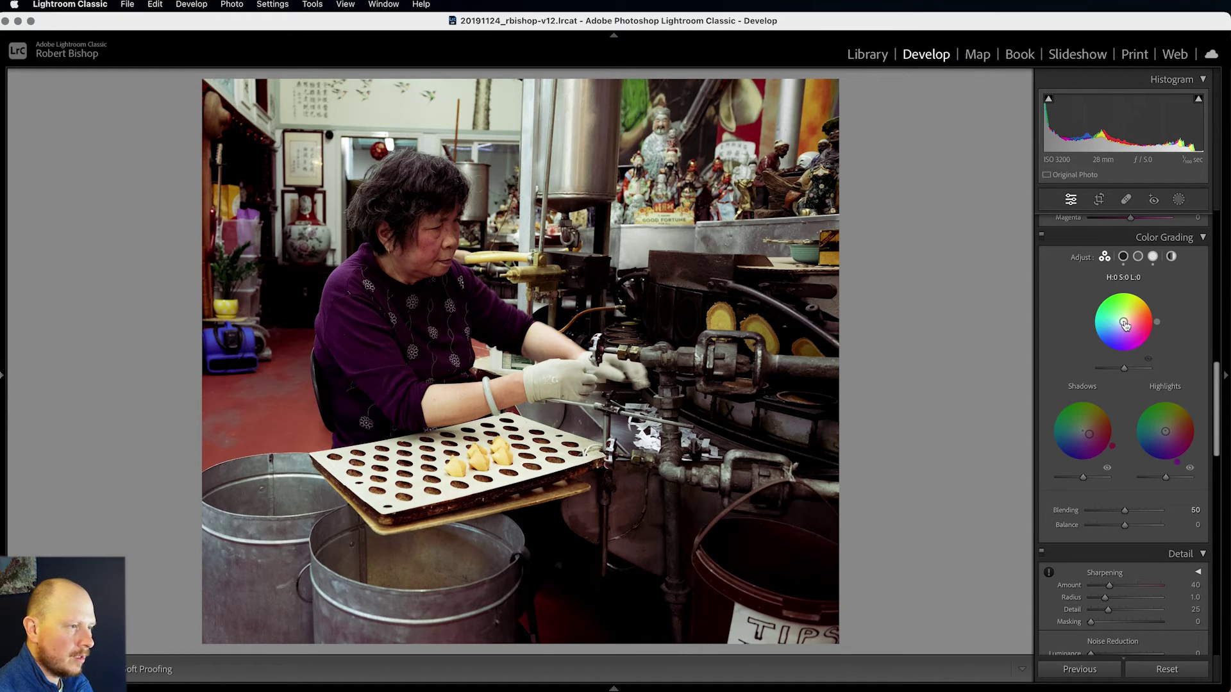
pyautogui.moveTo(1124, 325); pyautogui.dragTo(1114, 323)
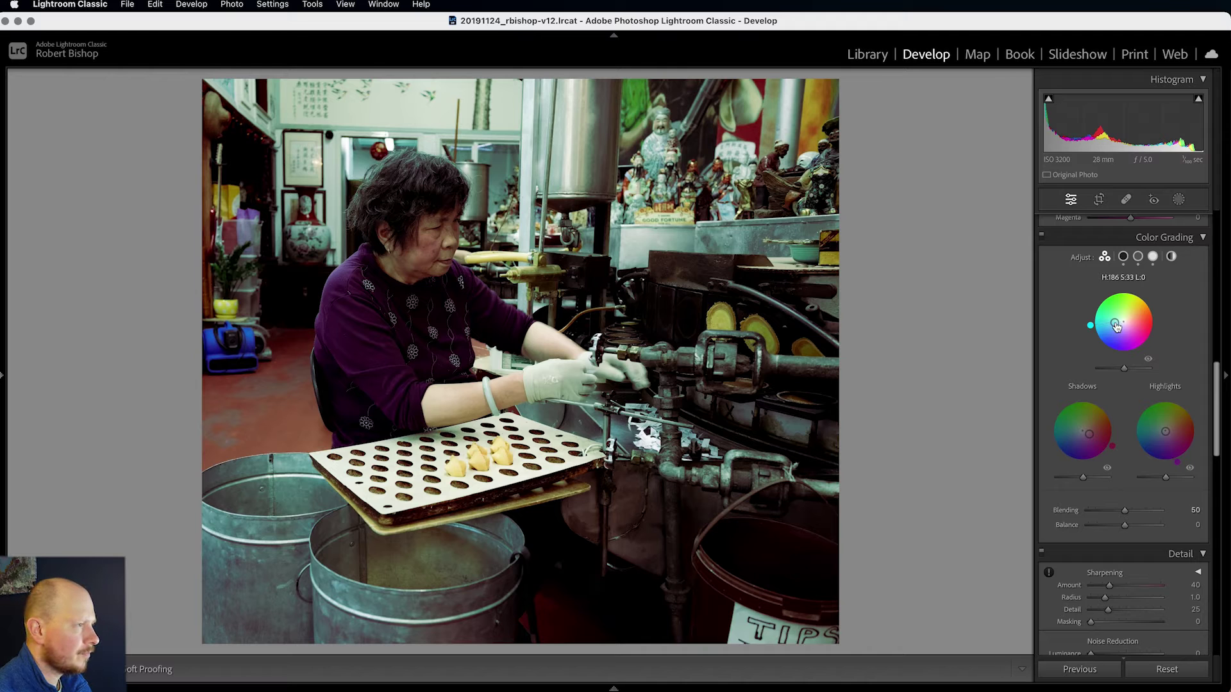
pyautogui.click(1042, 236)
pyautogui.click(1042, 237)
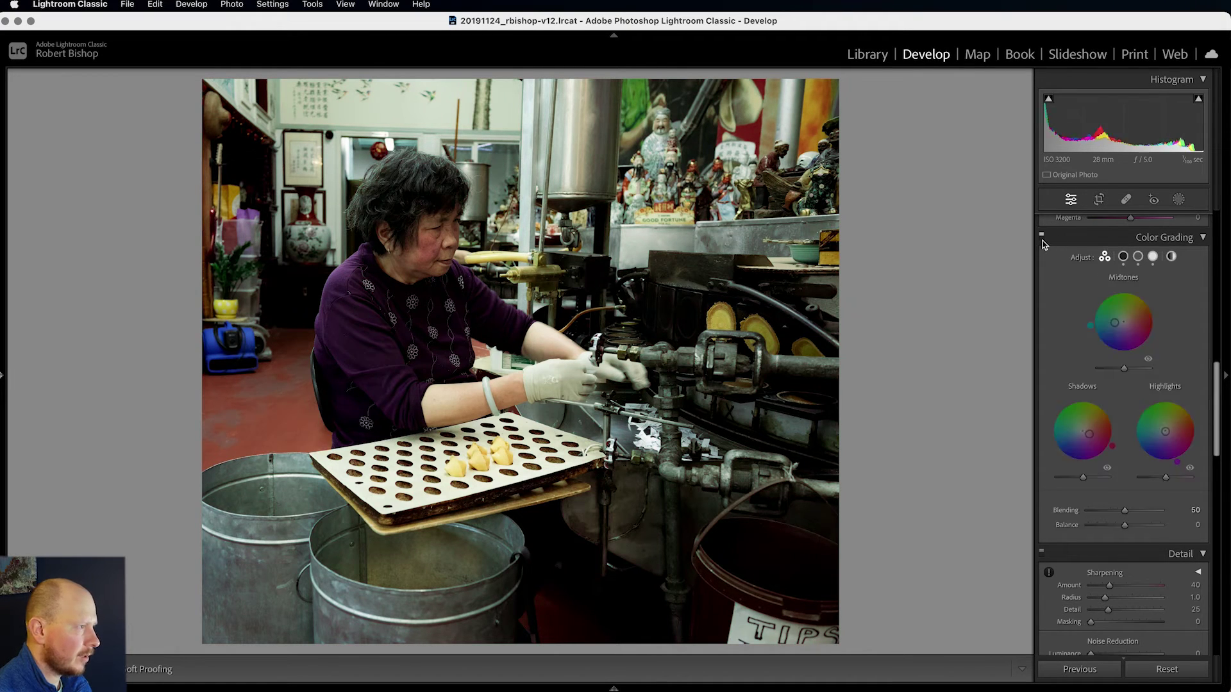
pyautogui.click(1042, 235)
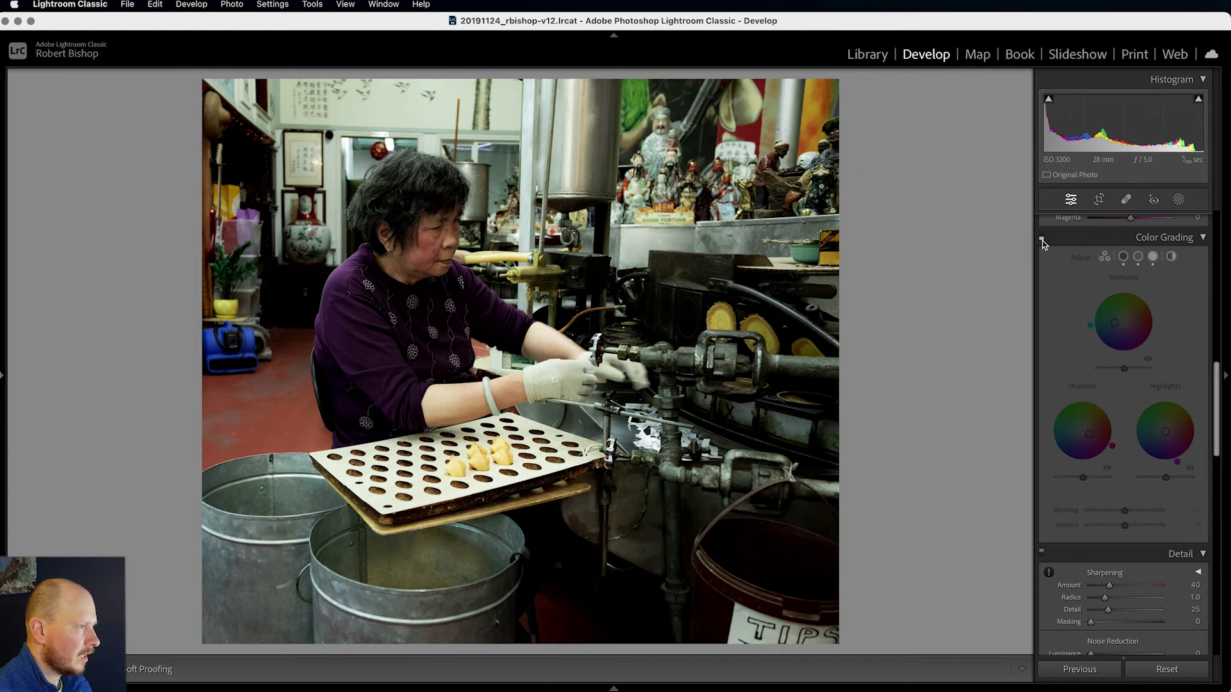
pyautogui.click(1042, 238)
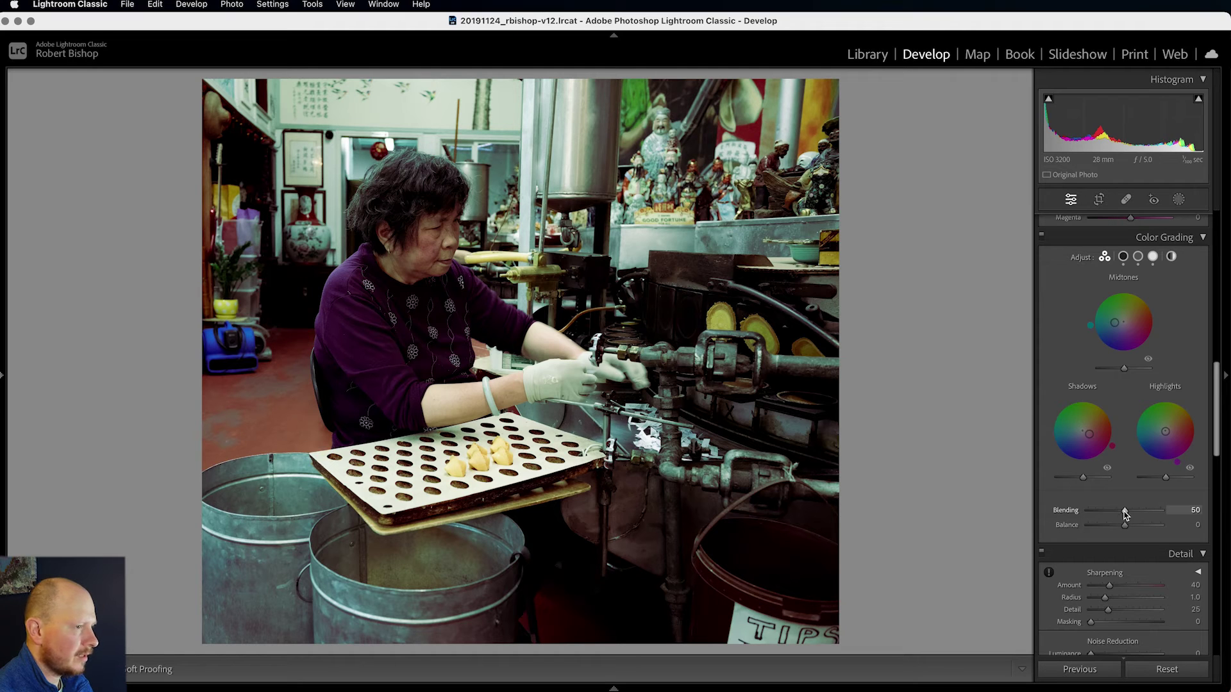
# - Adjust Color Grading Blending to 100 and Balance to +39
pyautogui.moveTo(1127, 511); pyautogui.dragTo(1164, 511)
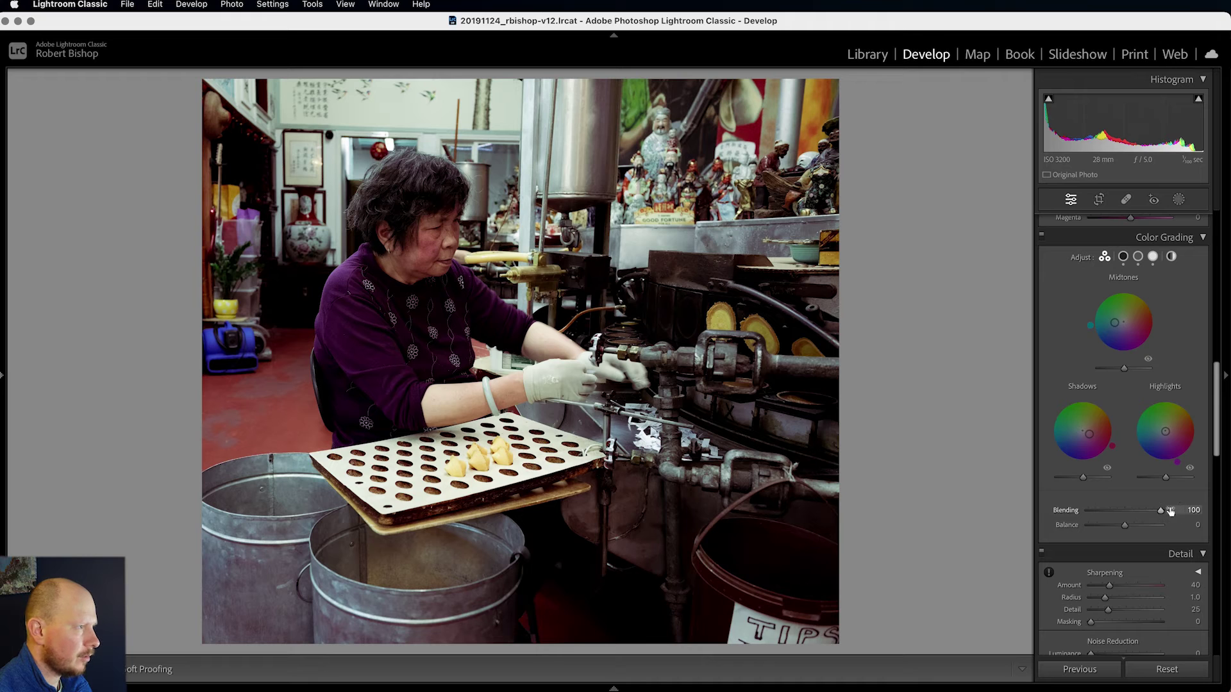
pyautogui.moveTo(1161, 511); pyautogui.dragTo(1141, 528)
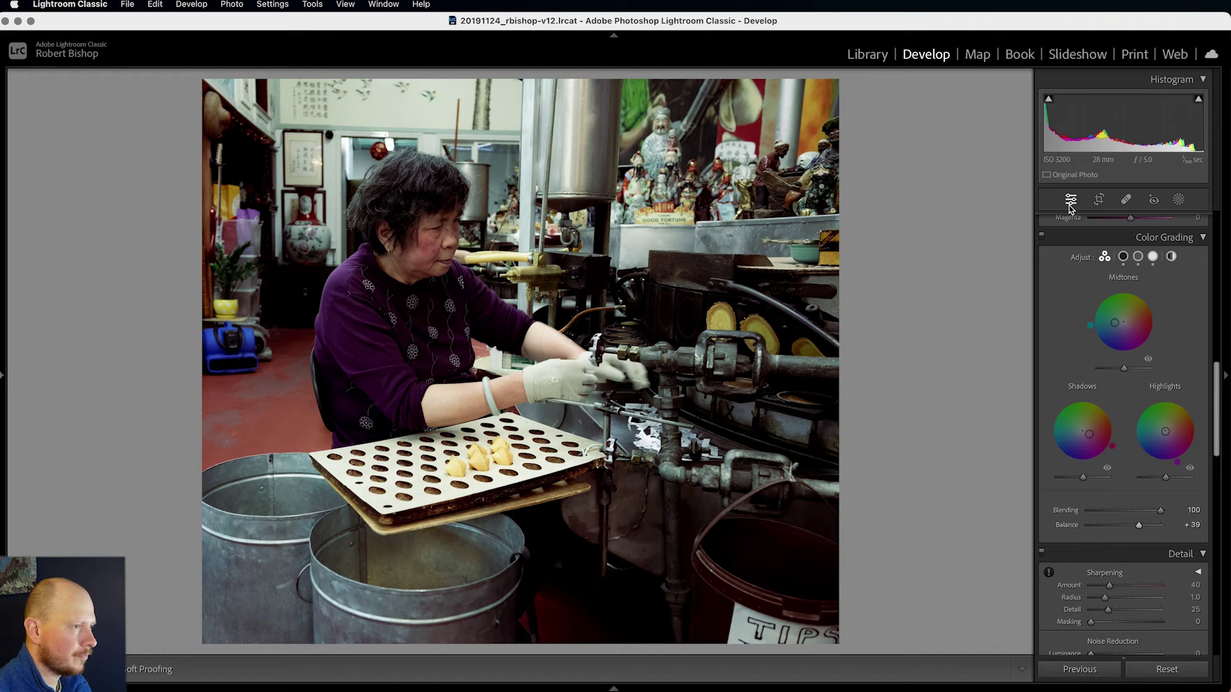
# - Toggle Color Grading off and on to compare, then set Sharpening Amount to 0
pyautogui.click(1041, 236)
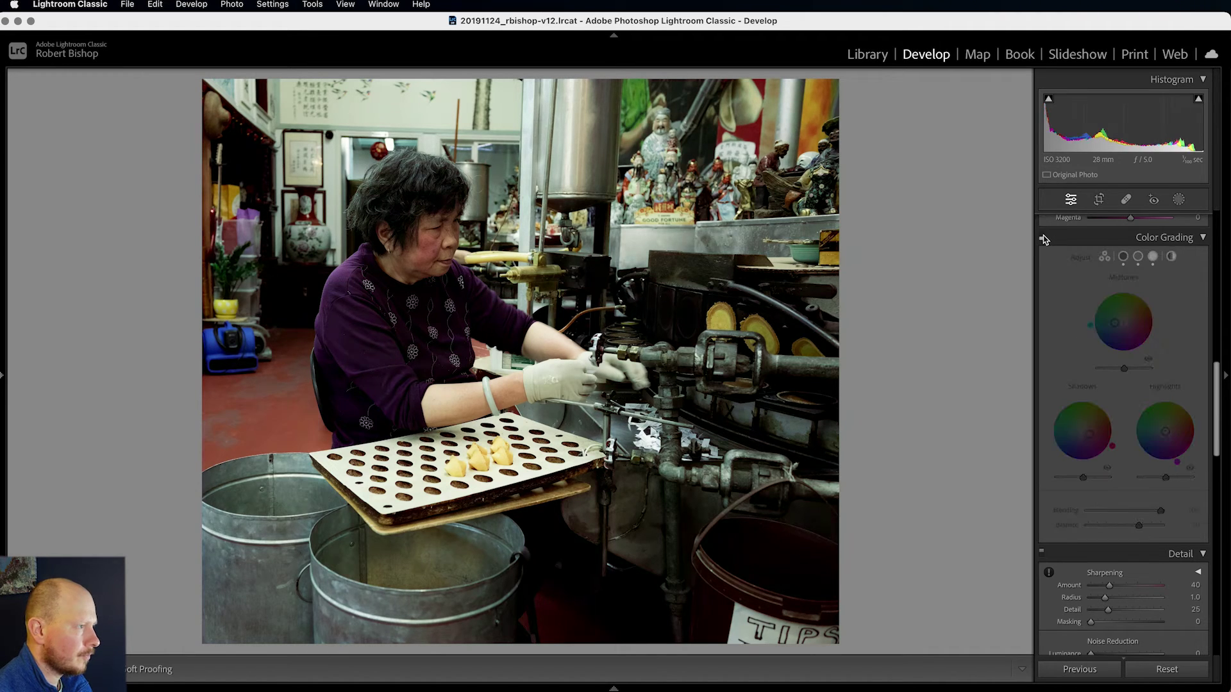
pyautogui.click(1041, 238)
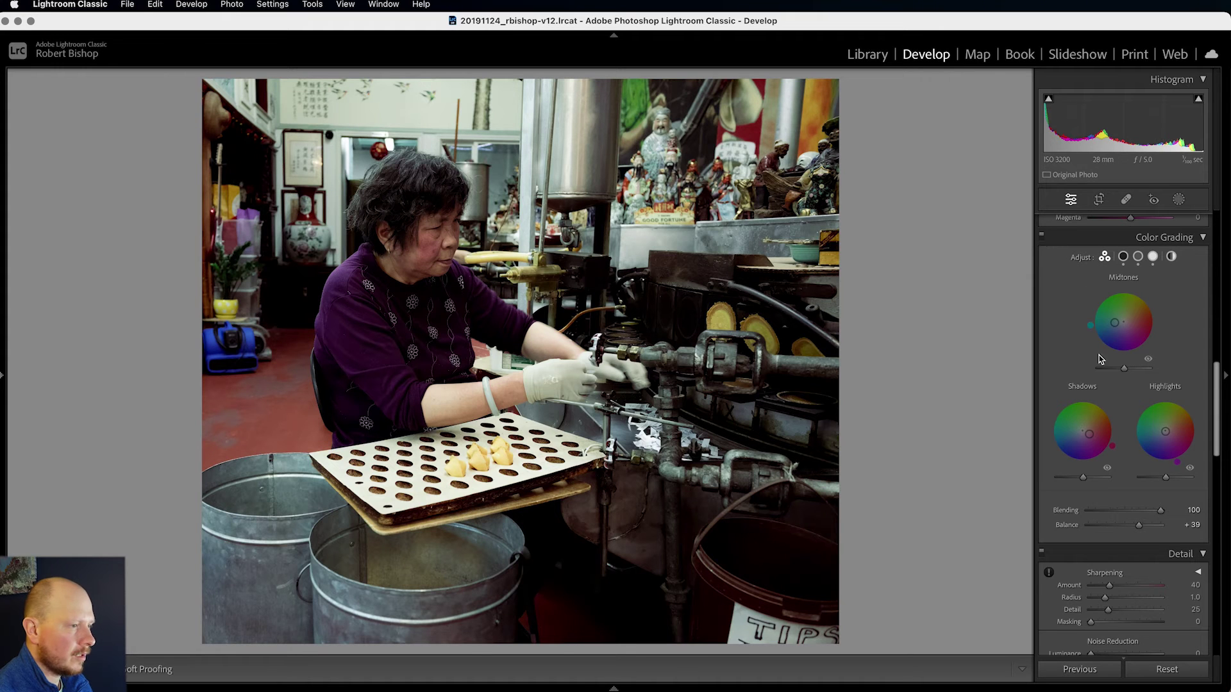
pyautogui.scroll(-2, 1123, 459)
pyautogui.scroll(-3, 1126, 473)
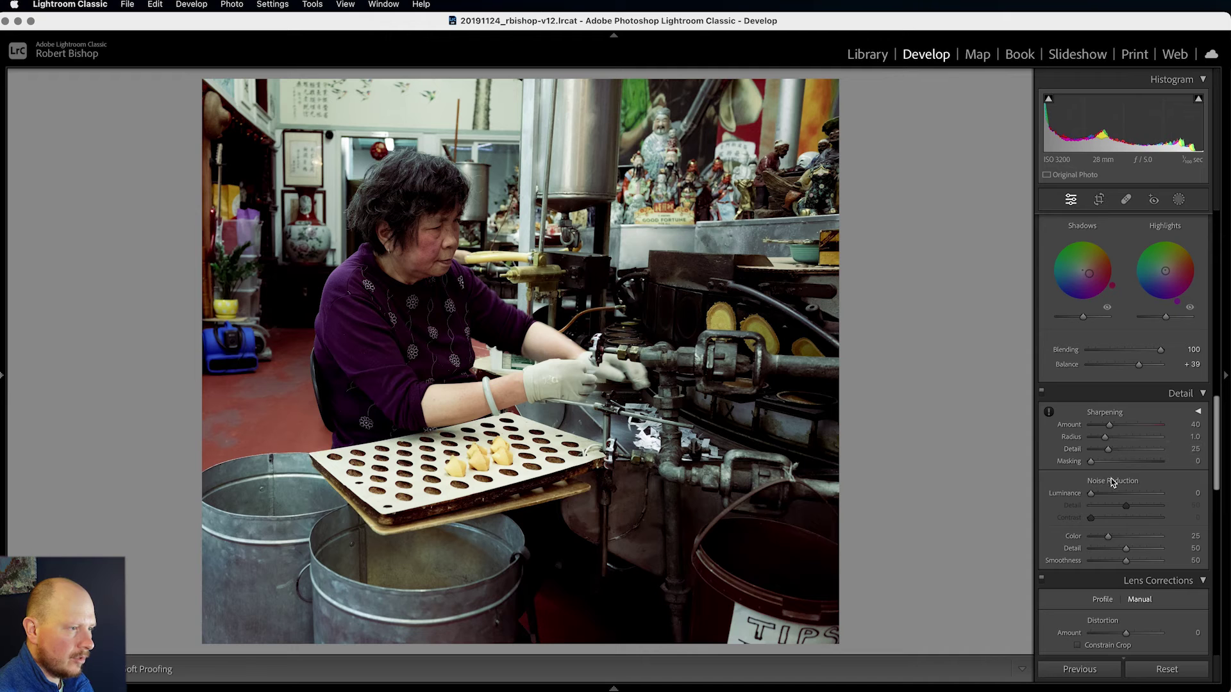
pyautogui.moveTo(1109, 425); pyautogui.dragTo(1082, 427)
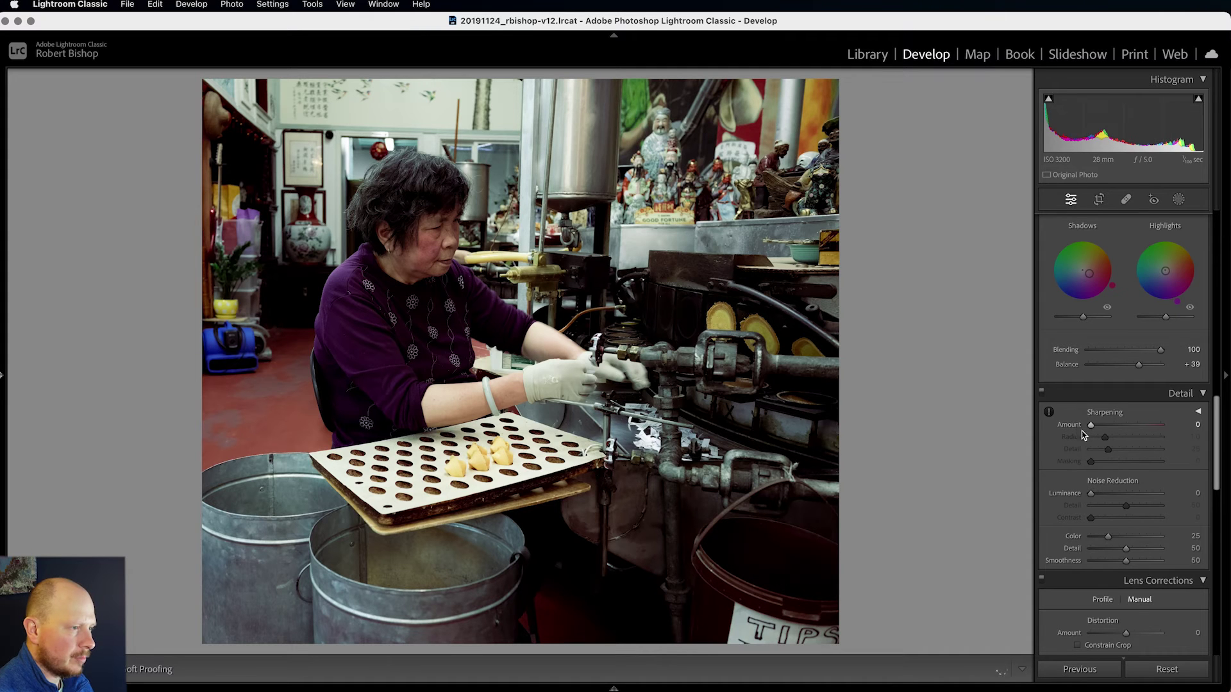
pyautogui.scroll(-3, 1111, 485)
pyautogui.scroll(-10, 1111, 486)
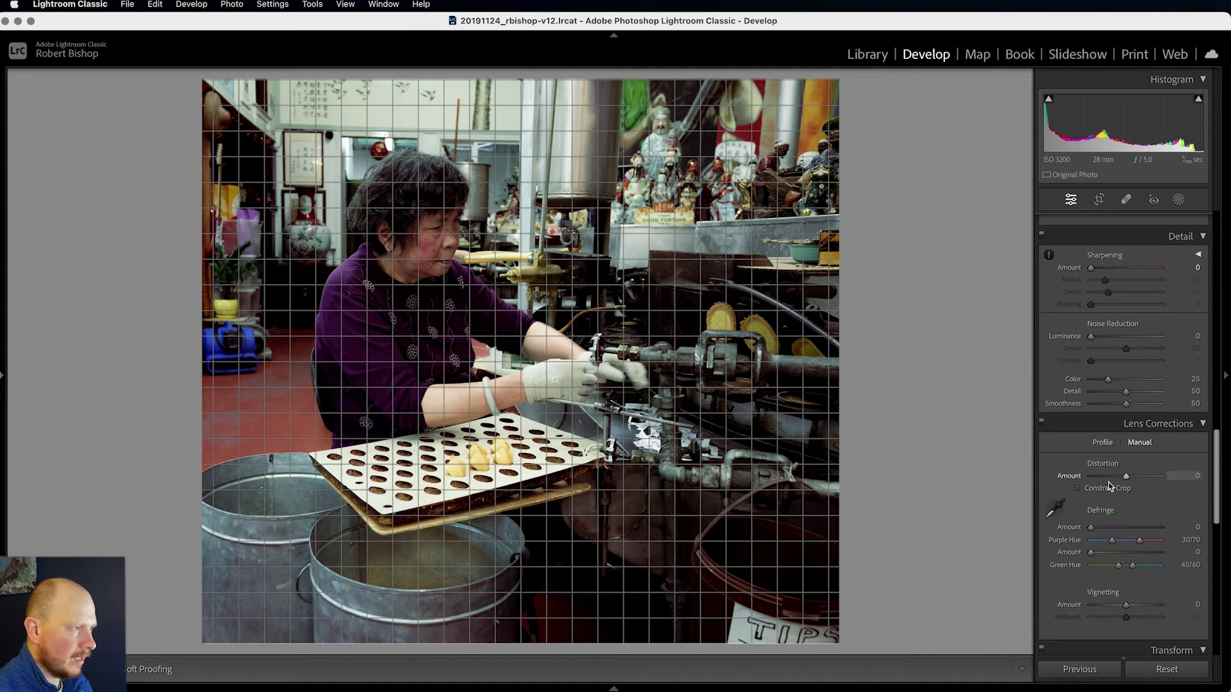
pyautogui.scroll(-9, 1111, 486)
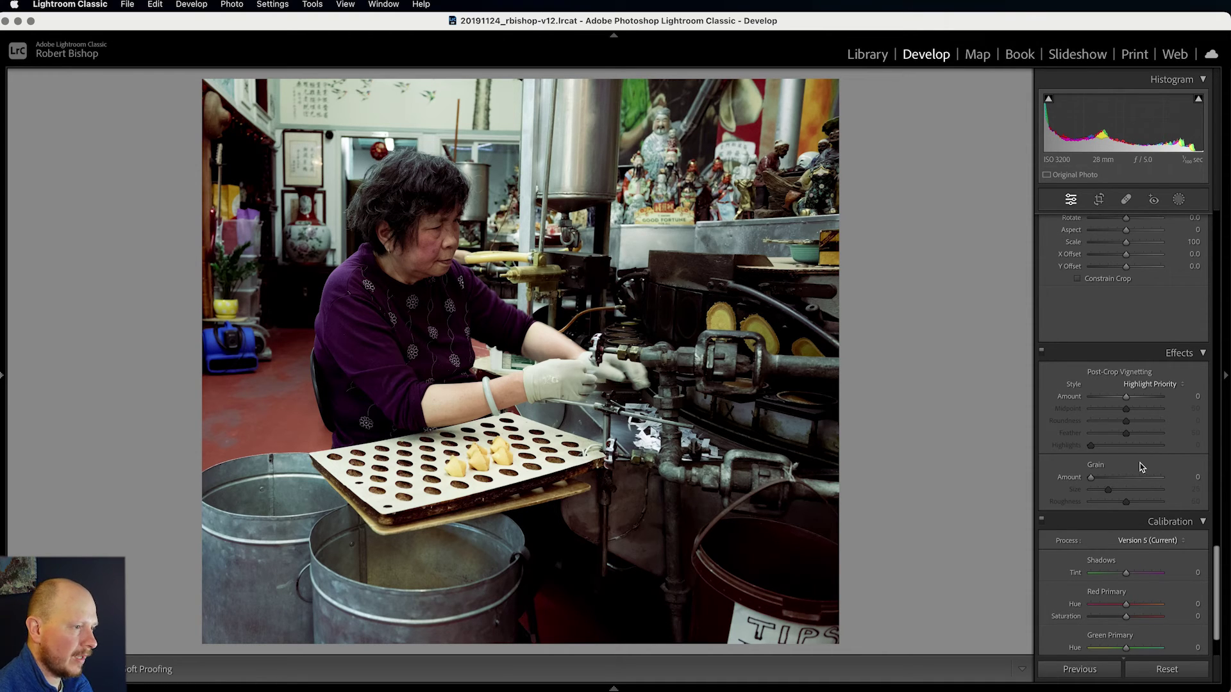
# - Apply grain at Amount 41 and Size 80, leaving Roughness at 50
pyautogui.moveTo(1091, 478); pyautogui.dragTo(1123, 482)
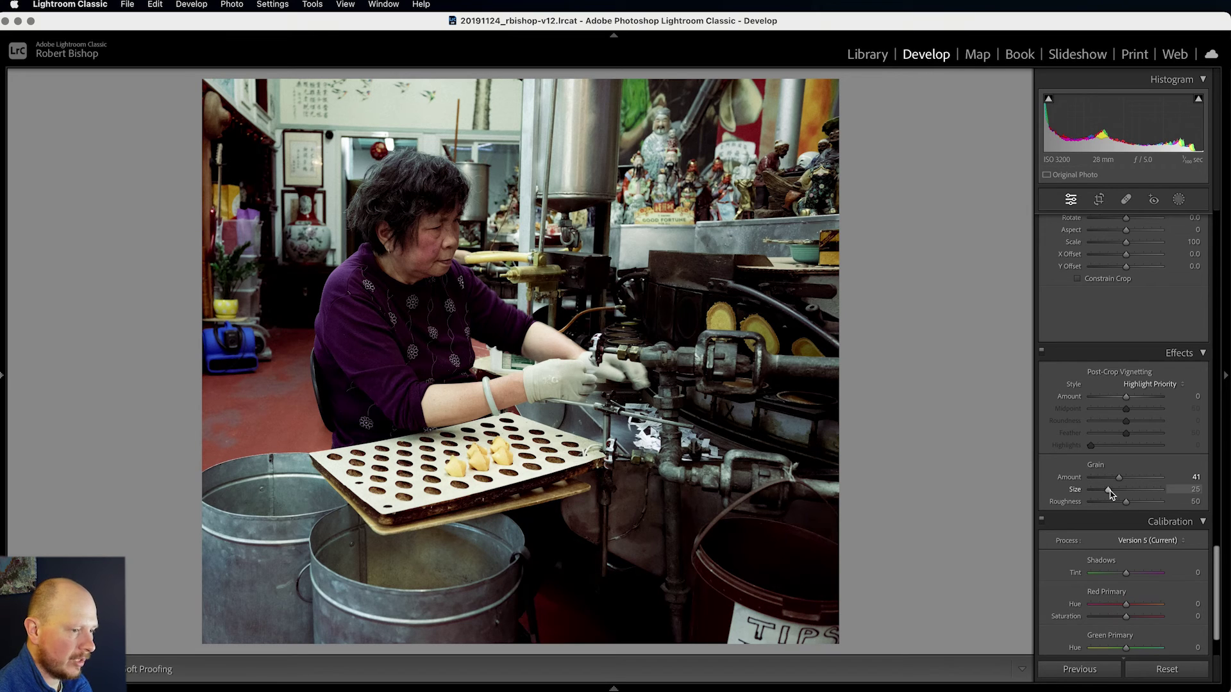
pyautogui.moveTo(1111, 494); pyautogui.dragTo(1148, 494)
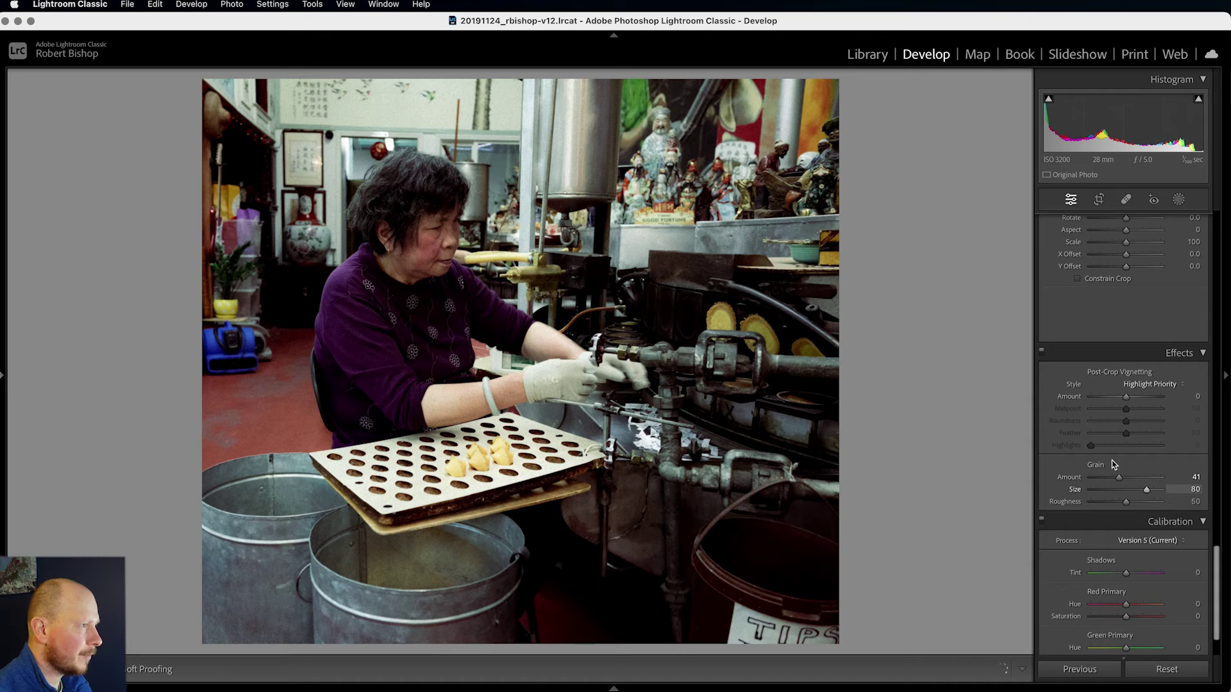
pyautogui.click(490, 185)
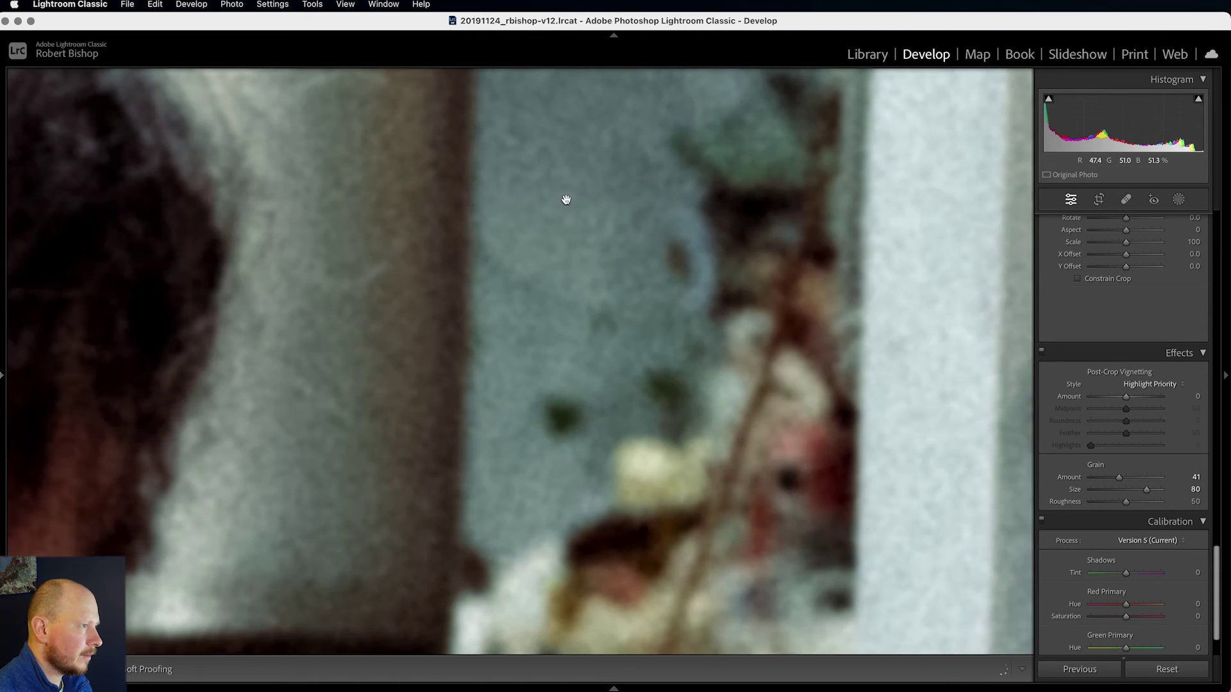
pyautogui.moveTo(567, 201); pyautogui.dragTo(768, 163)
pyautogui.moveTo(778, 371); pyautogui.dragTo(816, 333)
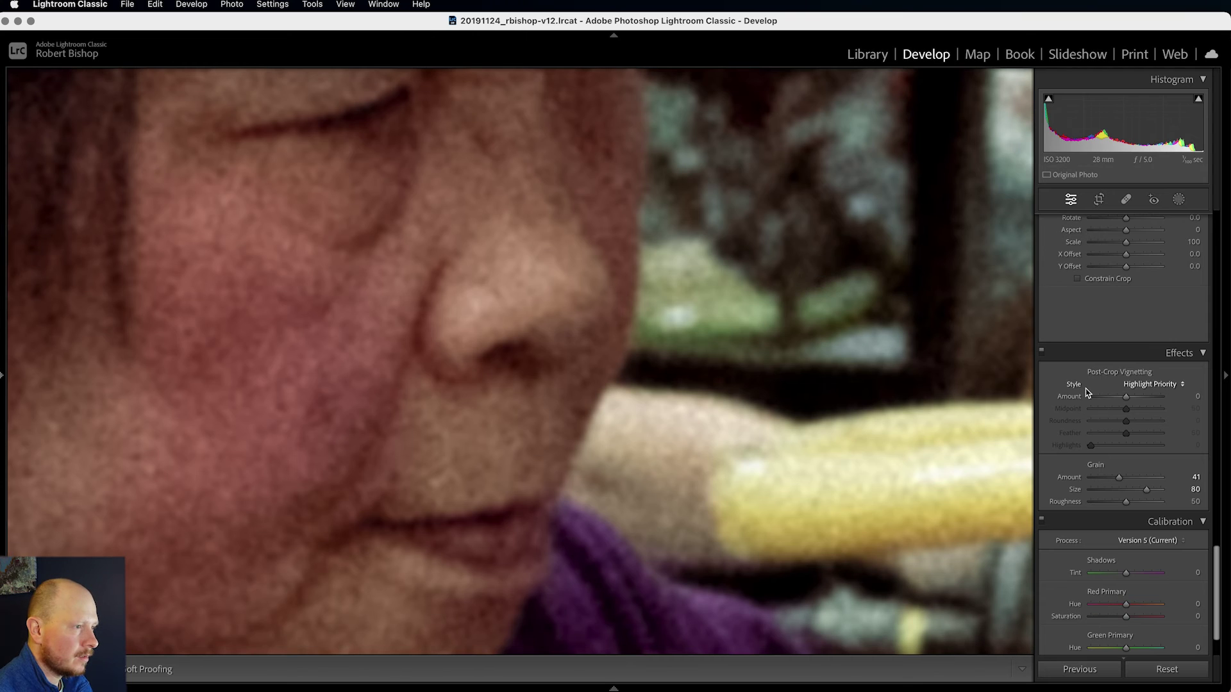
pyautogui.click(1041, 353)
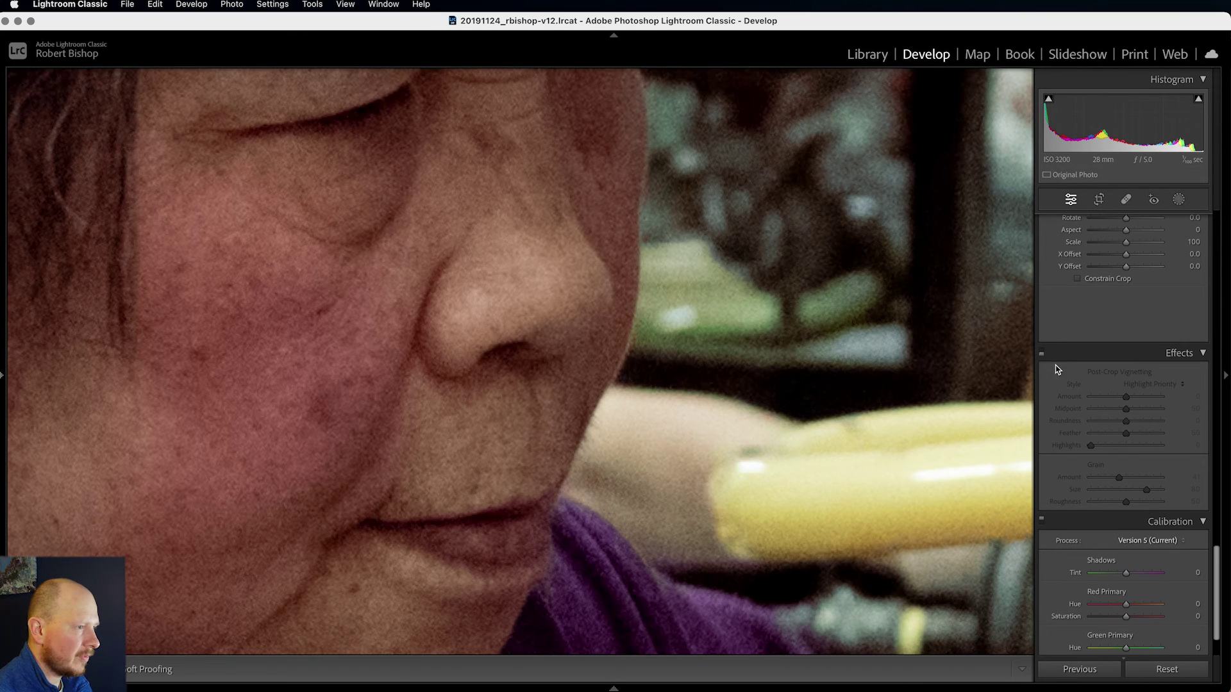
pyautogui.click(1041, 354)
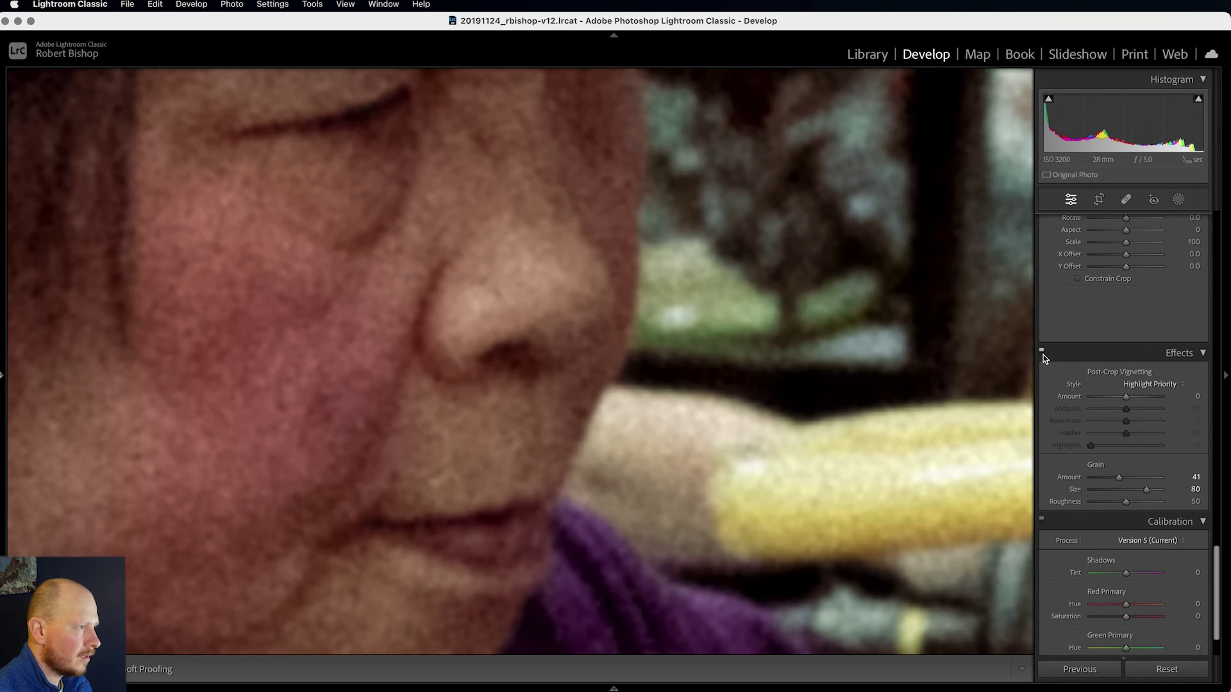
pyautogui.click(896, 395)
pyautogui.click(548, 324)
pyautogui.click(618, 405)
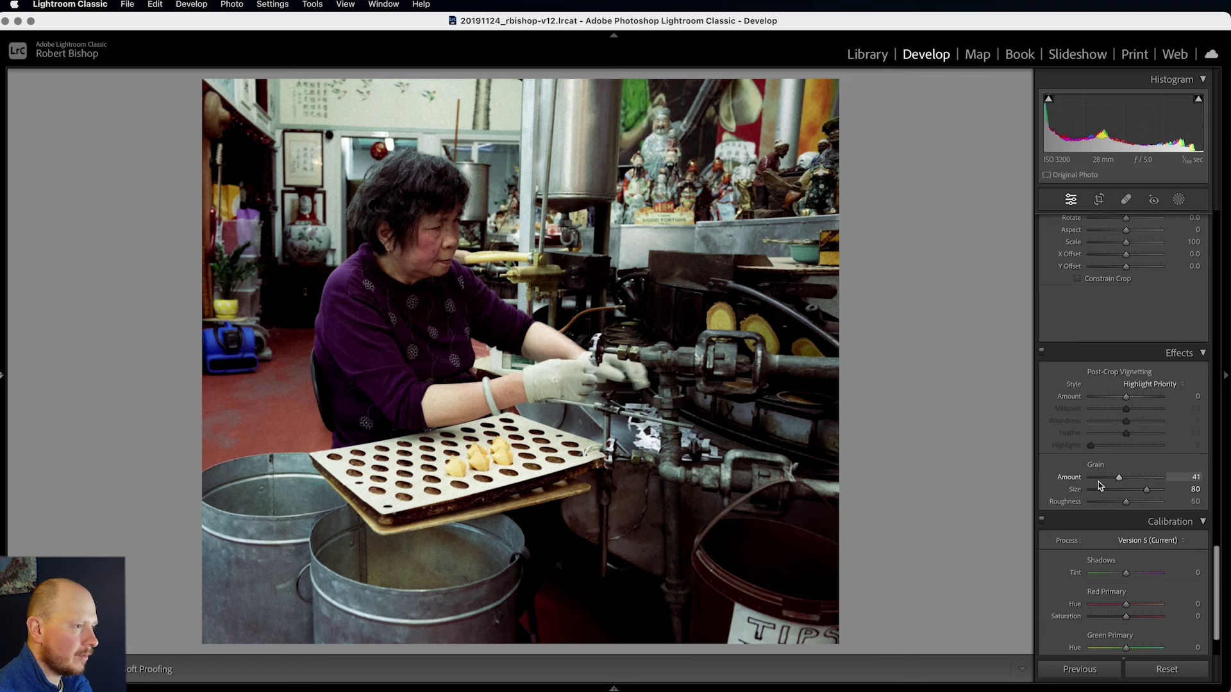
pyautogui.scroll(15, 1161, 464)
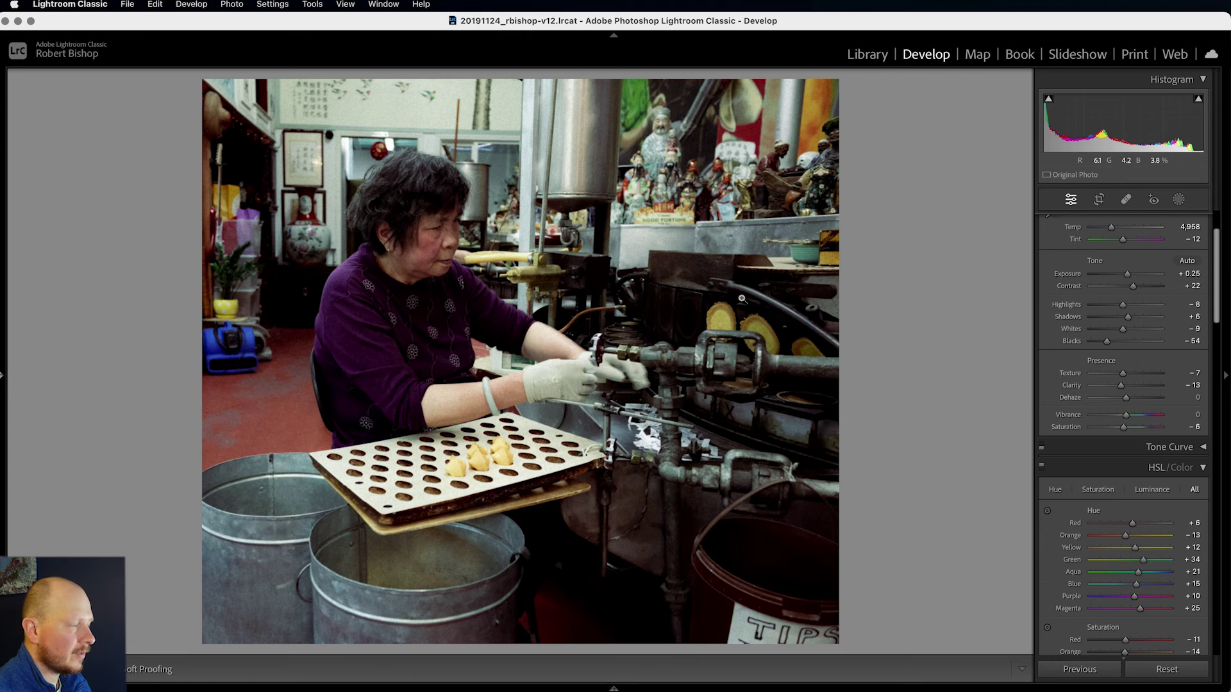